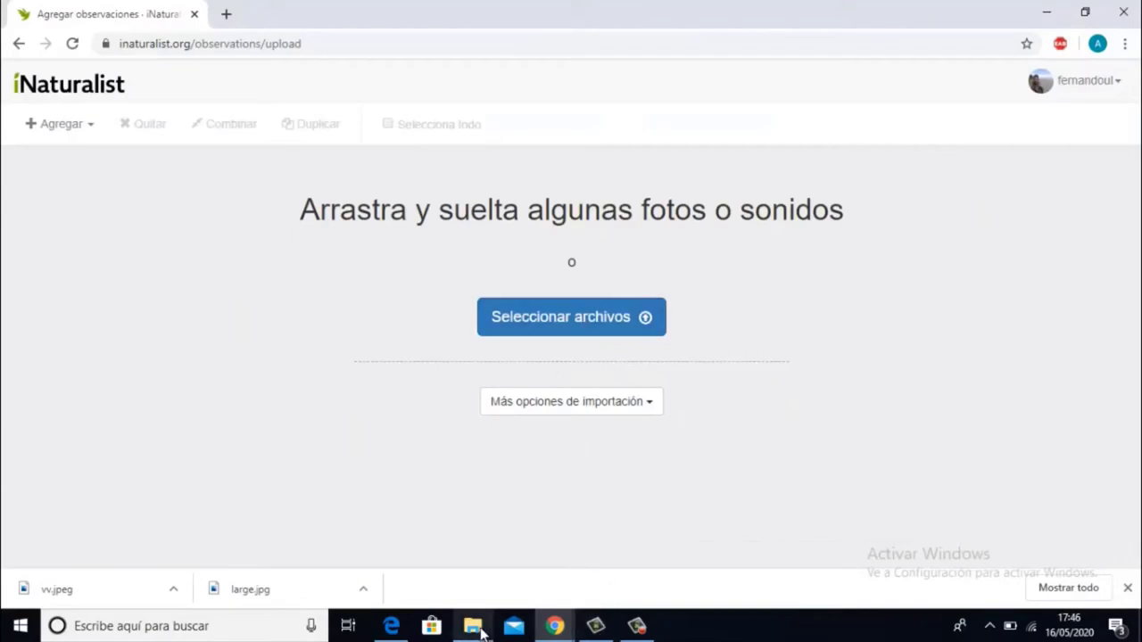
Step: Add the vv photo from the fer folder as a new observation and set its date to 6 May 2020
{"action": "left_click", "coordinate": [473, 625]}
{"action": "left_click_drag", "start_coordinate": [797, 228], "coordinate": [495, 270]}
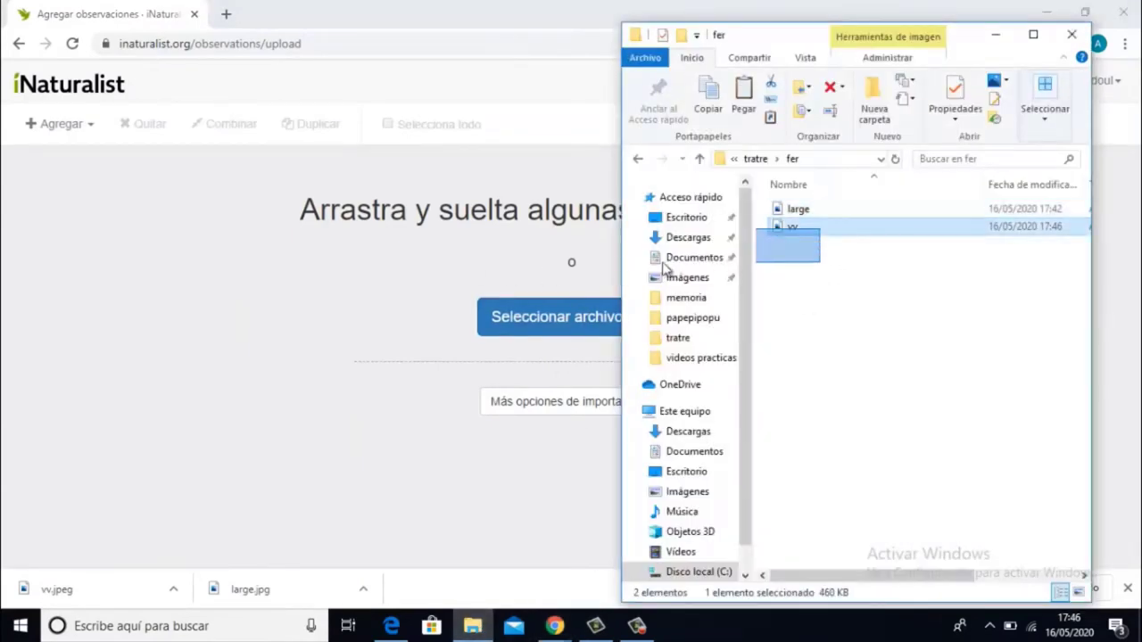
{"action": "left_click_drag", "start_coordinate": [798, 229], "coordinate": [406, 247]}
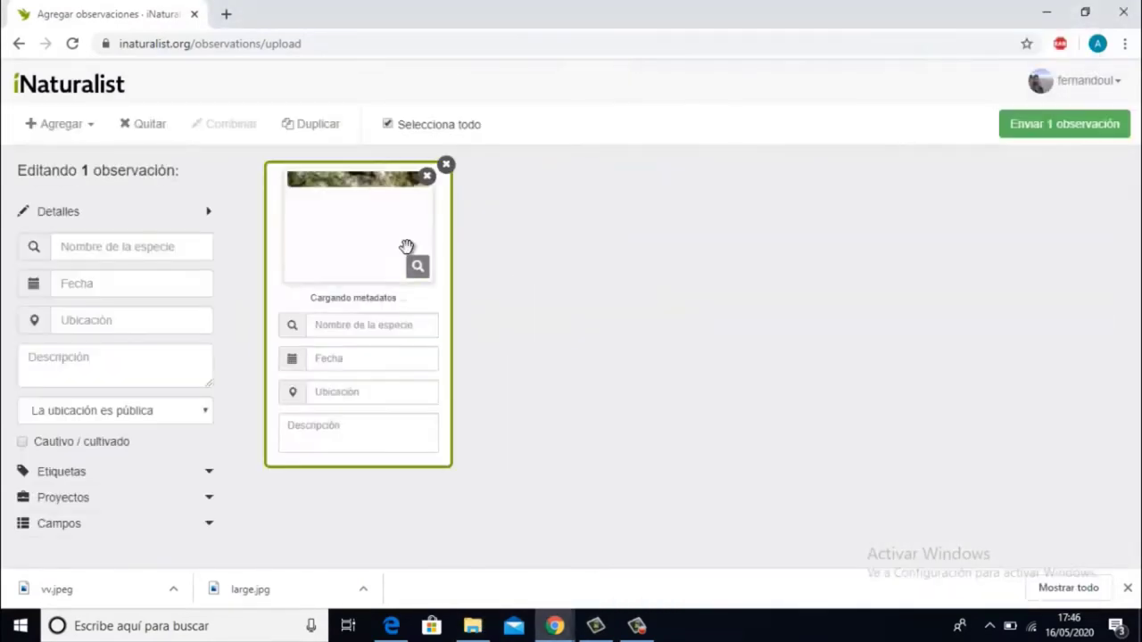
{"action": "left_click", "coordinate": [367, 361]}
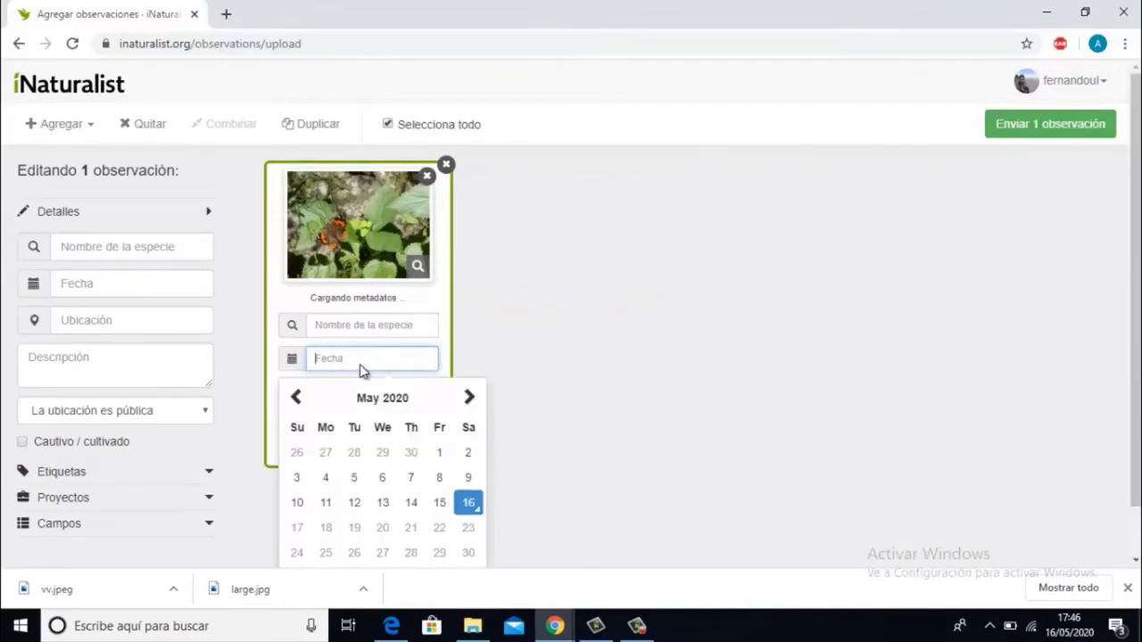
{"action": "left_click", "coordinate": [381, 478]}
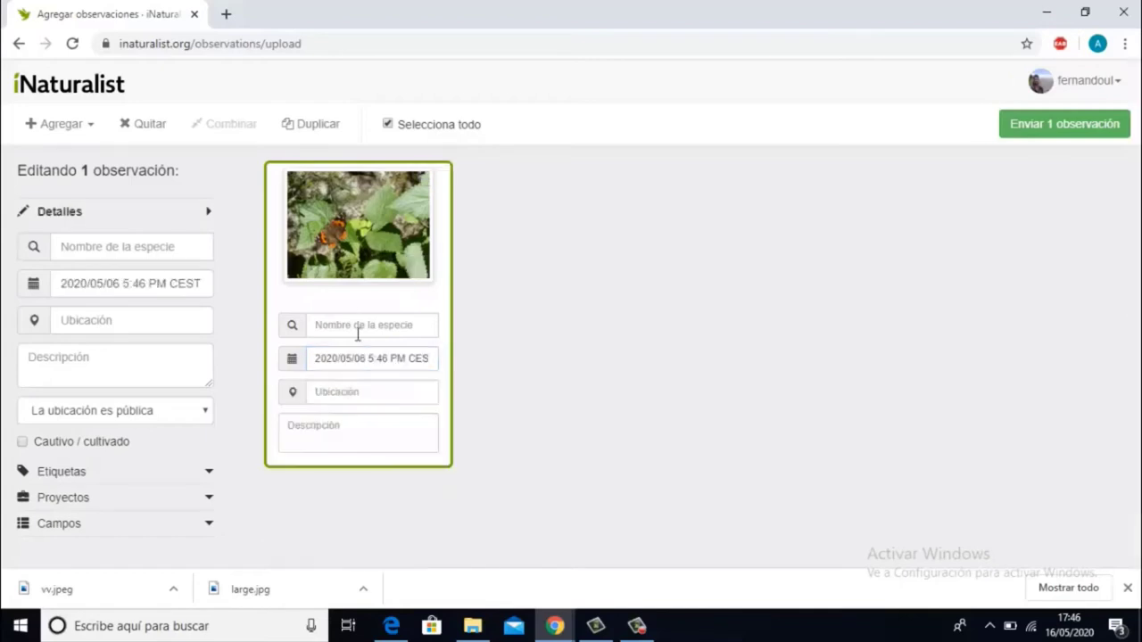
Step: Search the observation's location map for "la palma" and choose La Palma, España
{"action": "left_click", "coordinate": [328, 390]}
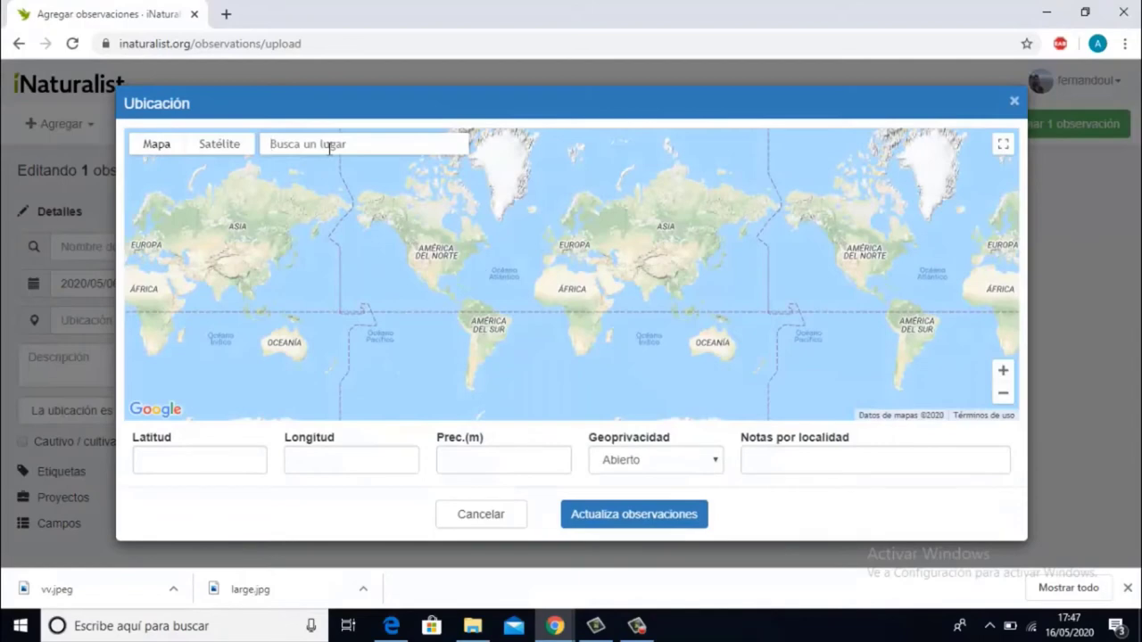
{"action": "type", "text": "la palma"}
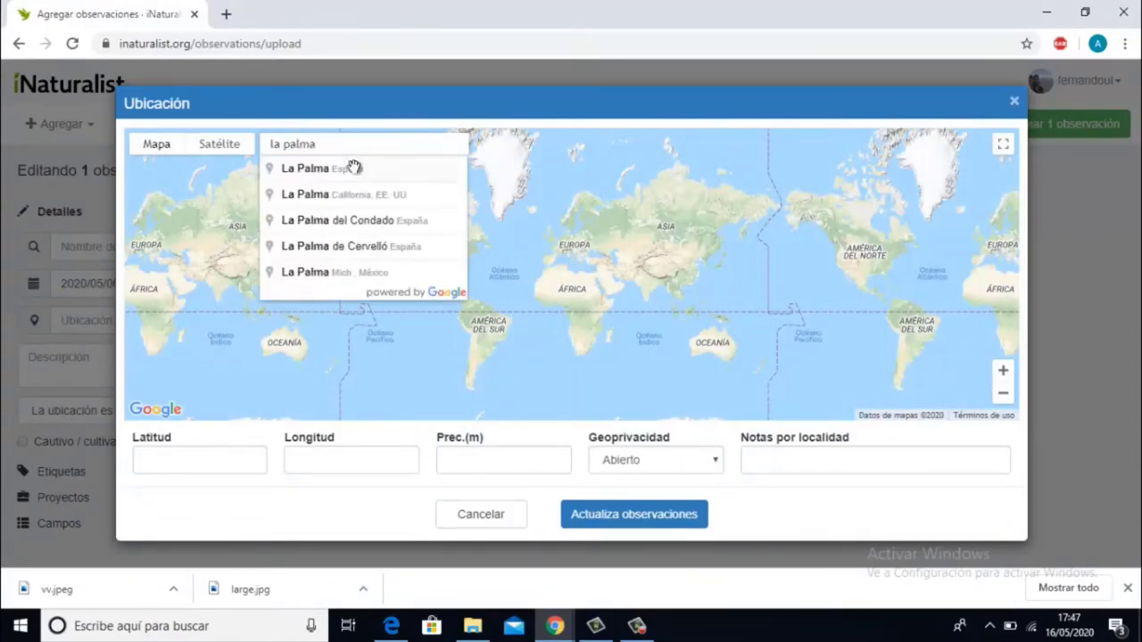
{"action": "left_click", "coordinate": [354, 168]}
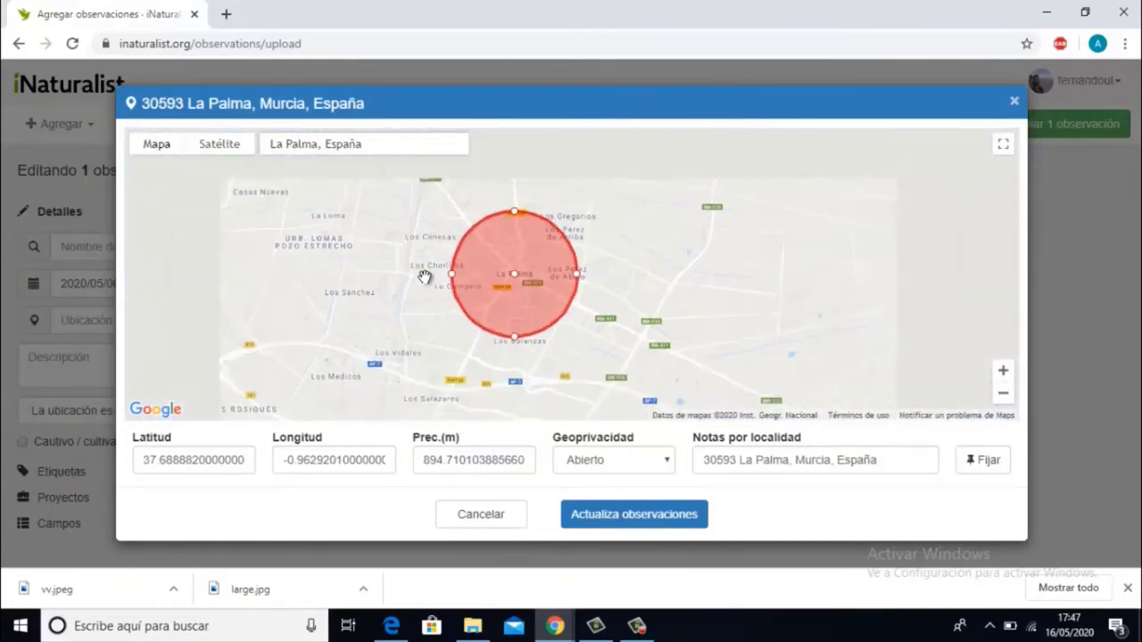
Step: Place the location circle on the eastern side of La Palma island with about 3726 m precision and update the observation
{"action": "scroll", "coordinate": [425, 277], "scroll_direction": "down", "scroll_amount": 5}
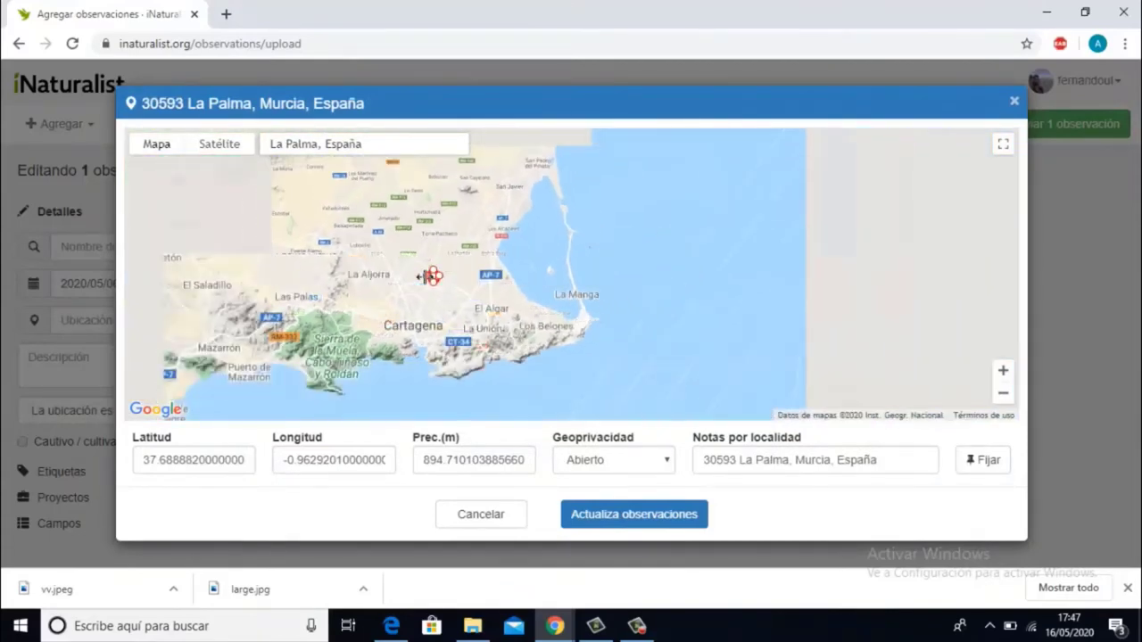
{"action": "scroll", "coordinate": [429, 276], "scroll_direction": "down", "scroll_amount": 3}
{"action": "mouse_move", "coordinate": [387, 286]}
{"action": "left_mouse_down"}
{"action": "mouse_move", "coordinate": [603, 252]}
{"action": "mouse_move", "coordinate": [538, 265]}
{"action": "mouse_move", "coordinate": [696, 268]}
{"action": "mouse_move", "coordinate": [719, 230]}
{"action": "left_mouse_up"}
{"action": "scroll", "coordinate": [522, 365], "scroll_direction": "up", "scroll_amount": 5}
{"action": "left_click_drag", "start_coordinate": [595, 244], "coordinate": [595, 155]}
{"action": "scroll", "coordinate": [580, 245], "scroll_direction": "up", "scroll_amount": 5}
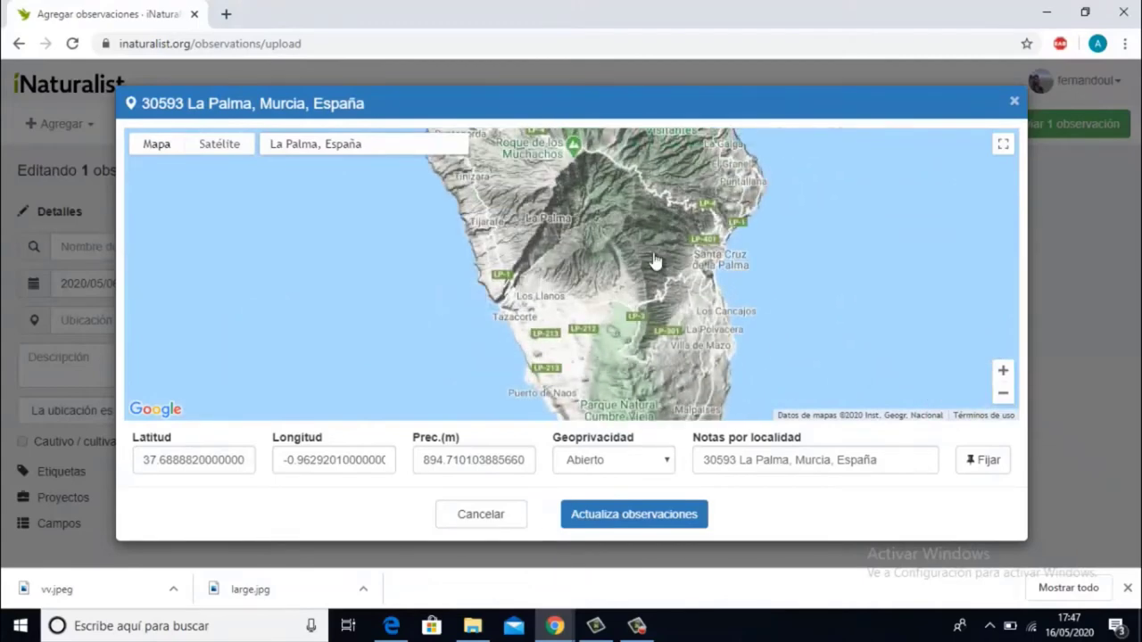
{"action": "left_click", "coordinate": [652, 253]}
{"action": "left_click_drag", "start_coordinate": [665, 250], "coordinate": [712, 248]}
{"action": "left_click", "coordinate": [626, 515]}
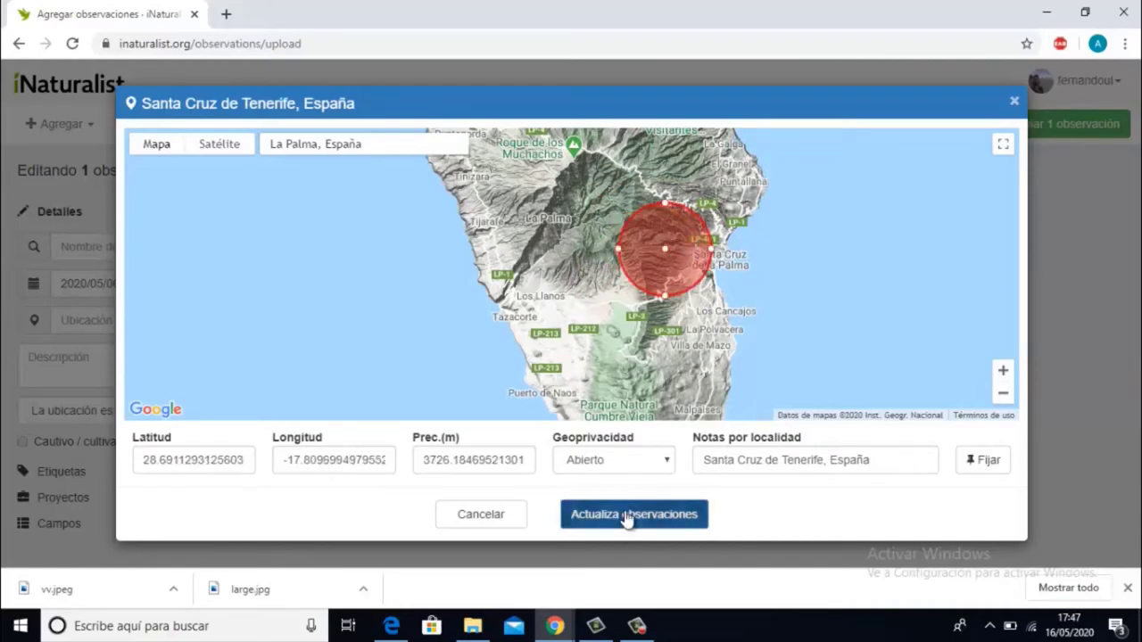
Step: Review the species suggestions for the butterfly photo and identify it as the genus Vanesas Y Almirantes
{"action": "left_click", "coordinate": [365, 327]}
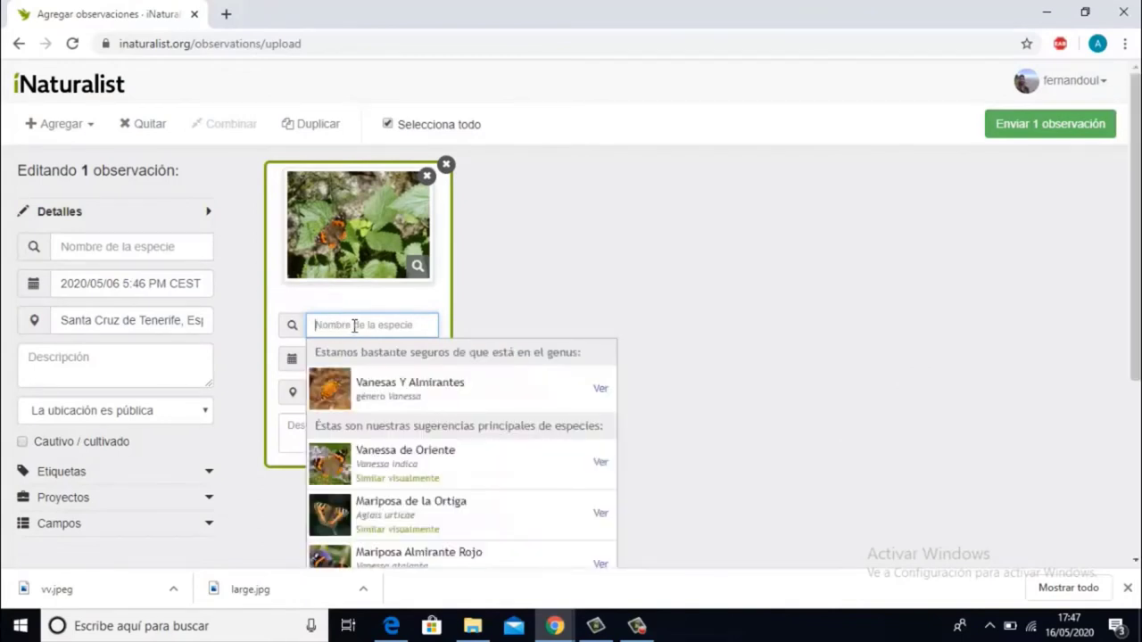
{"action": "scroll", "coordinate": [482, 232], "scroll_direction": "down", "scroll_amount": 1}
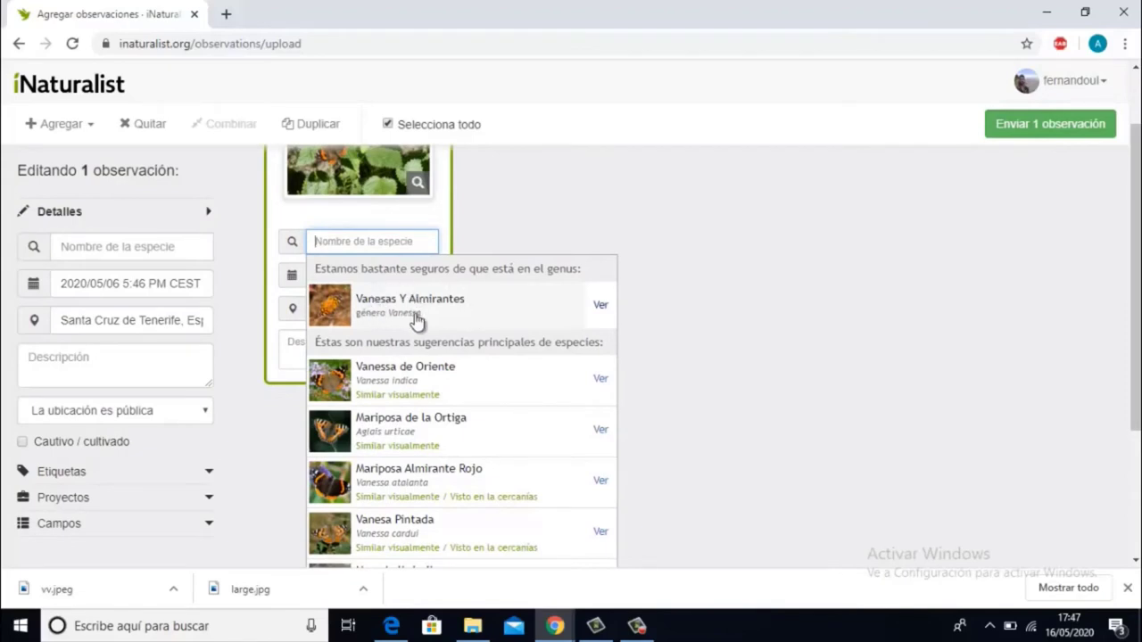
{"action": "scroll", "coordinate": [407, 321], "scroll_direction": "down", "scroll_amount": 1}
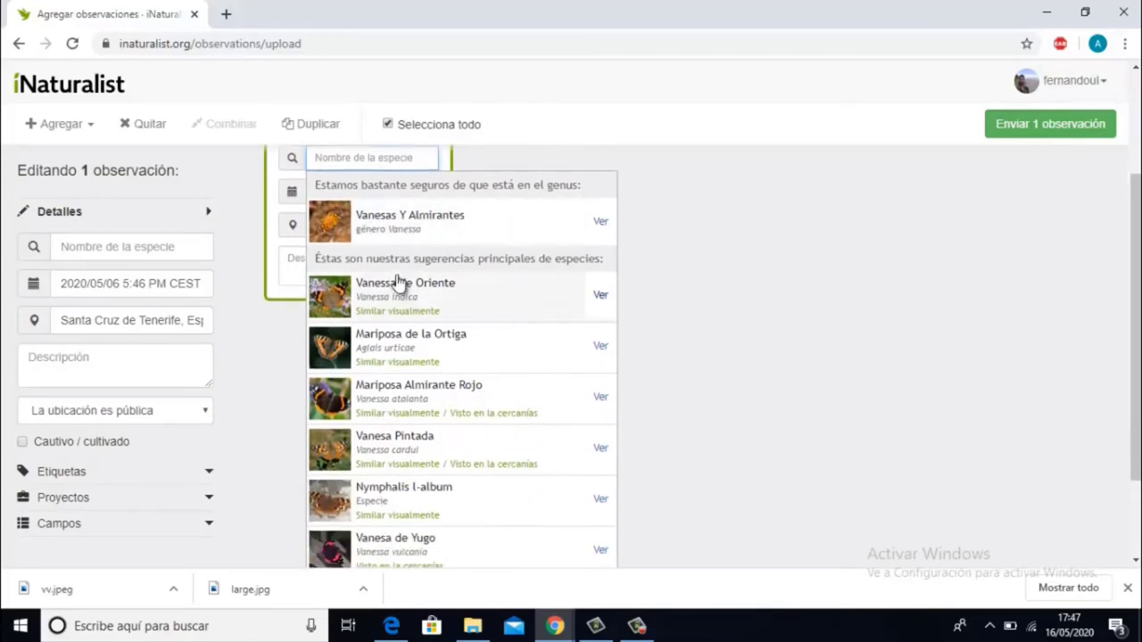
{"action": "scroll", "coordinate": [406, 303], "scroll_direction": "up", "scroll_amount": 2}
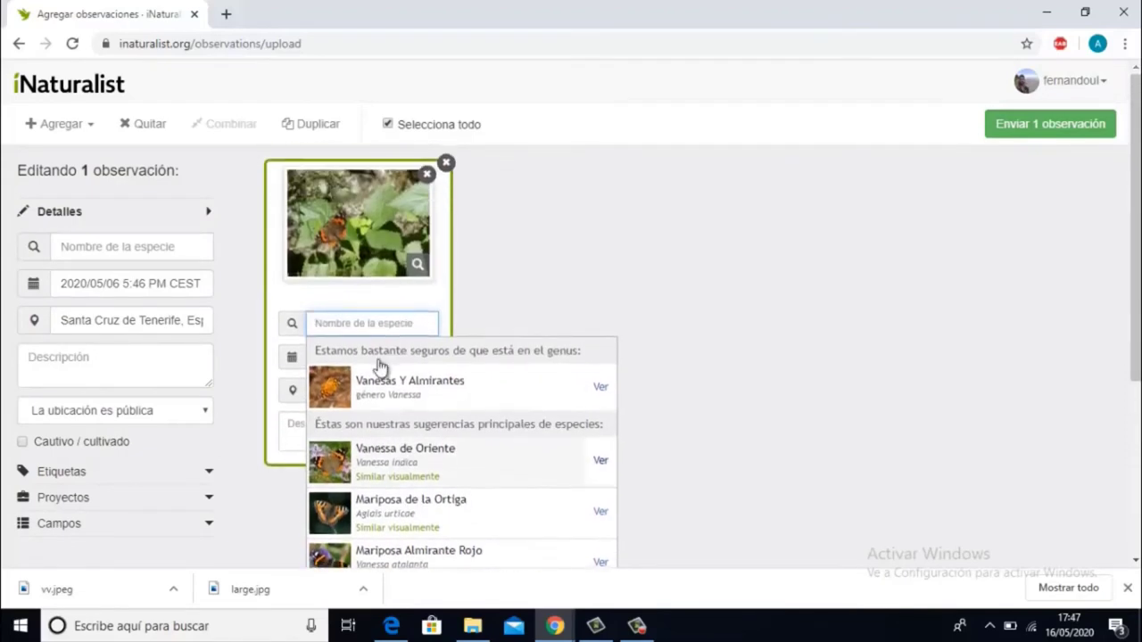
{"action": "scroll", "coordinate": [438, 530], "scroll_direction": "down", "scroll_amount": 1}
{"action": "scroll", "coordinate": [473, 446], "scroll_direction": "down", "scroll_amount": 1}
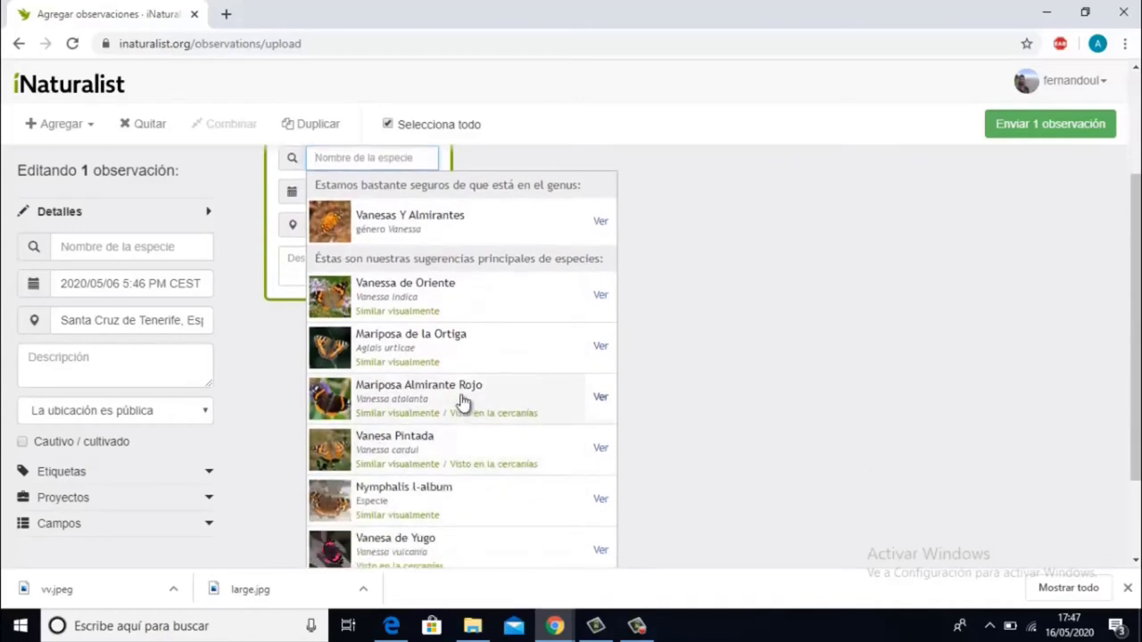
{"action": "scroll", "coordinate": [494, 461], "scroll_direction": "down", "scroll_amount": 1}
{"action": "scroll", "coordinate": [502, 383], "scroll_direction": "down", "scroll_amount": 1}
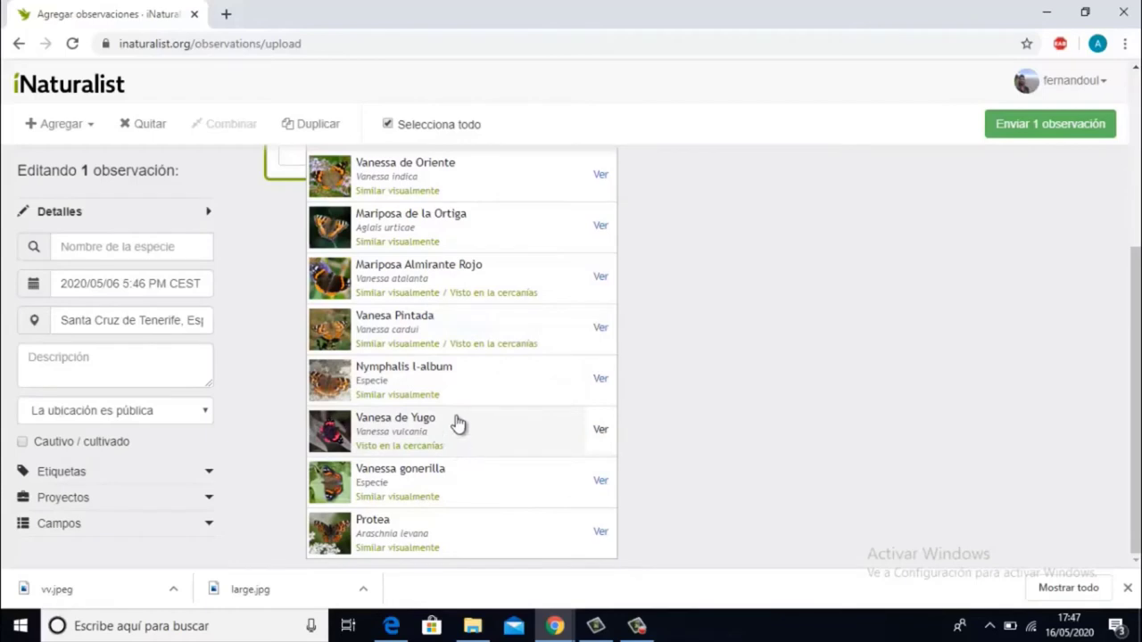
{"action": "scroll", "coordinate": [473, 437], "scroll_direction": "up", "scroll_amount": 2}
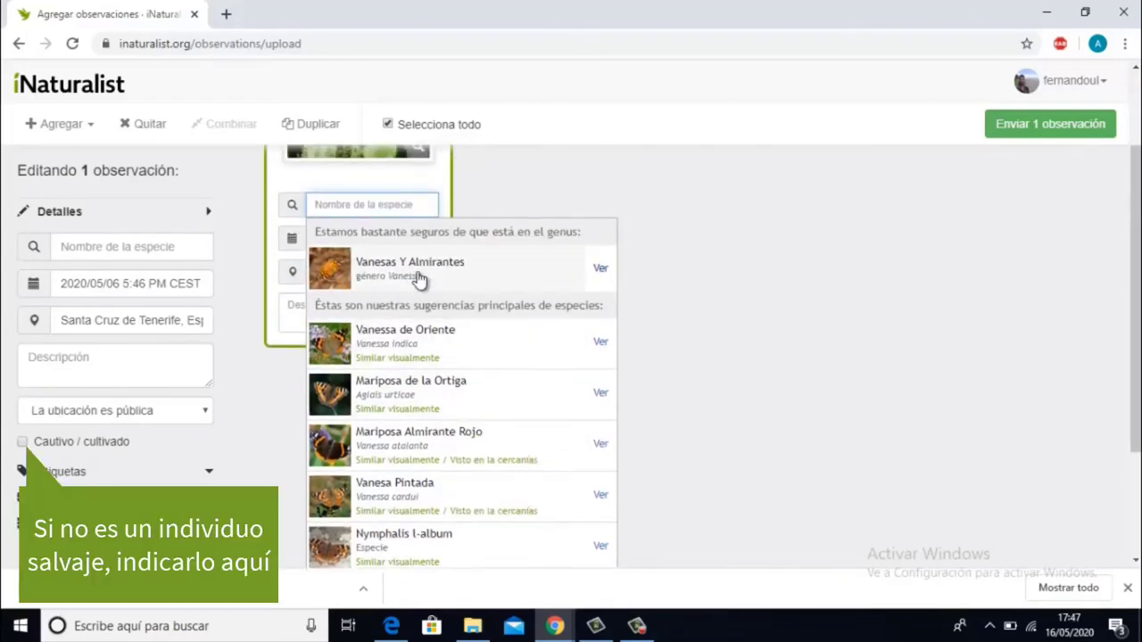
{"action": "scroll", "coordinate": [432, 277], "scroll_direction": "up", "scroll_amount": 1}
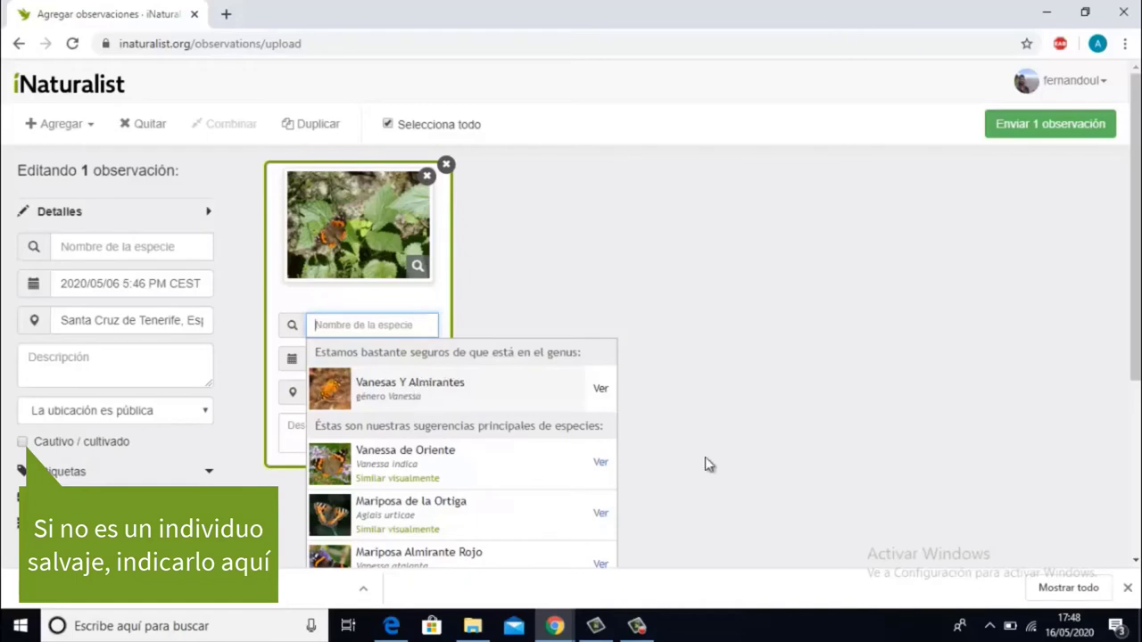
{"action": "left_click", "coordinate": [448, 390]}
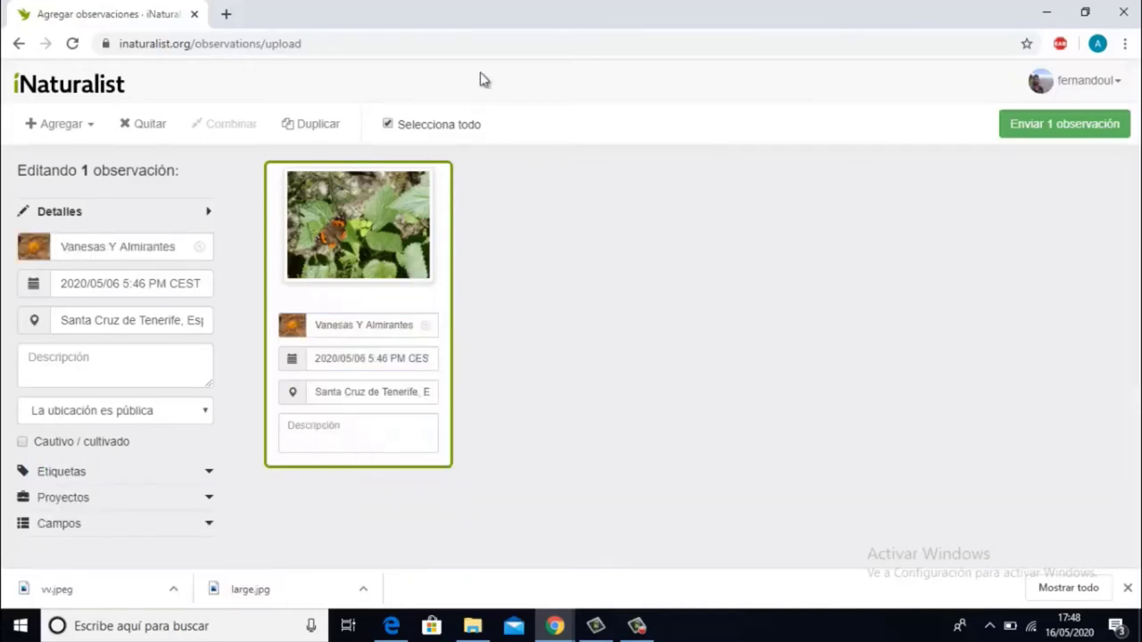
Step: Check the enlarged photo, then replace the species by searching "lepidop" and choosing the order Mariposas Y Polillas (Lepidoptera)
{"action": "left_click", "coordinate": [358, 241]}
{"action": "left_click", "coordinate": [947, 189]}
{"action": "left_click", "coordinate": [382, 326]}
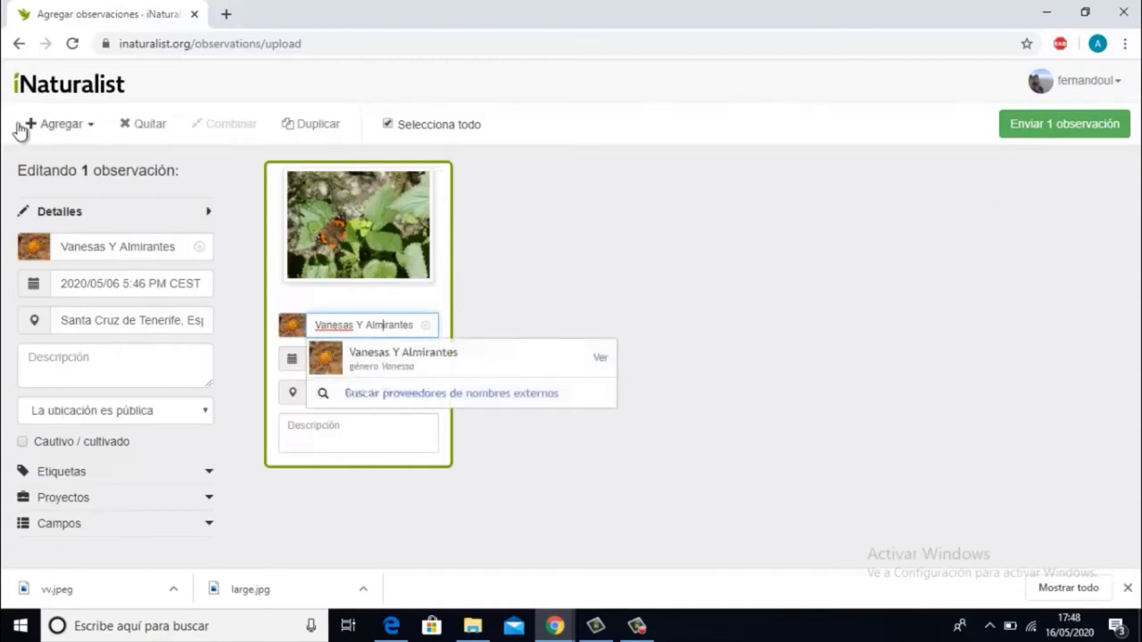
{"action": "triple_click", "coordinate": [338, 327]}
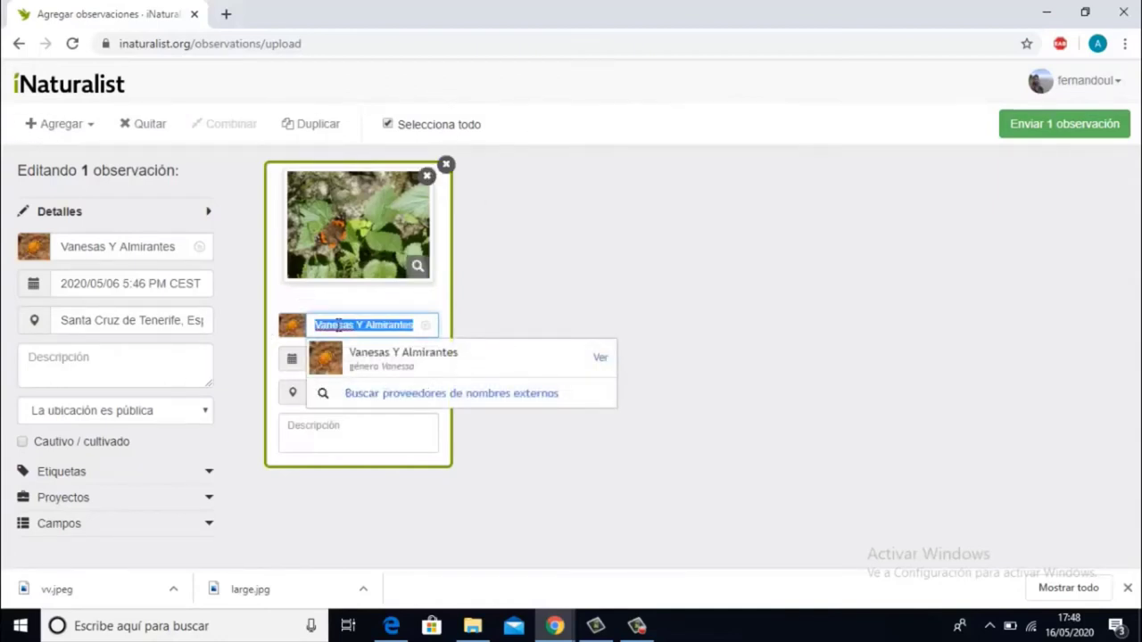
{"action": "key", "text": "BackSpace"}
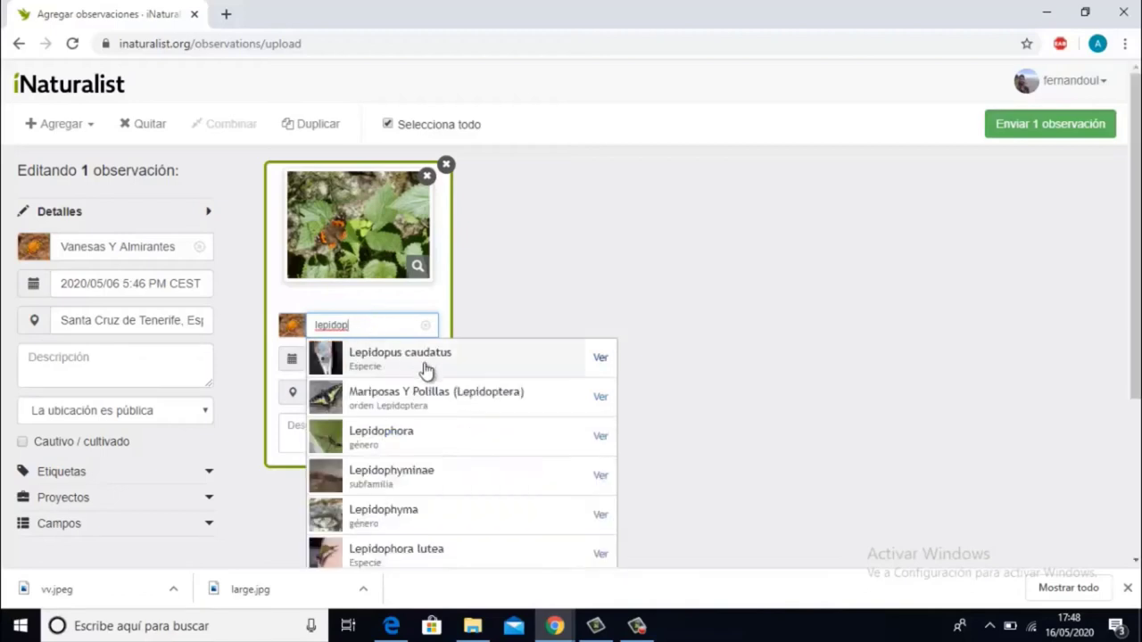
{"action": "left_click", "coordinate": [427, 401]}
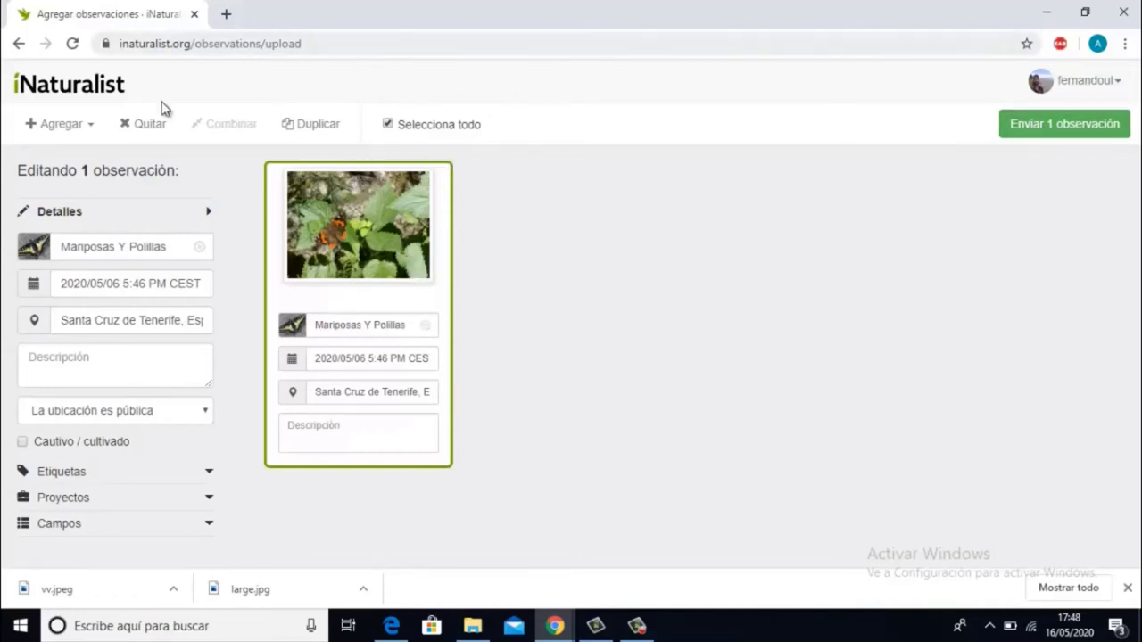
Step: Leave the upload page without saving the draft observation and show your own observations
{"action": "left_click", "coordinate": [19, 43]}
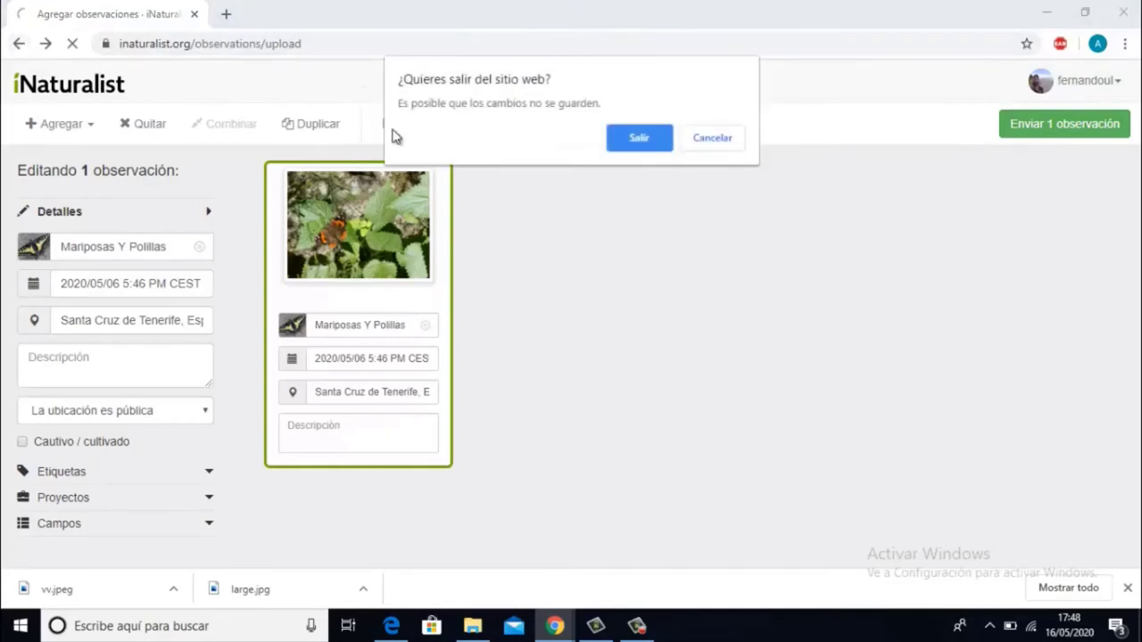
{"action": "left_click", "coordinate": [627, 139]}
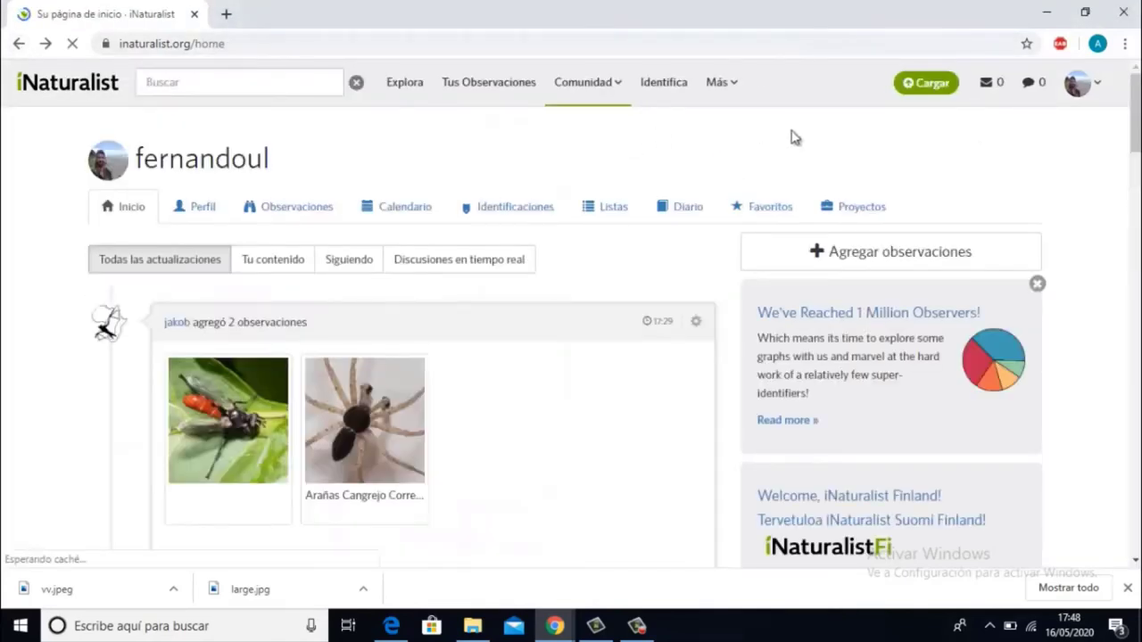
{"action": "left_click", "coordinate": [502, 89]}
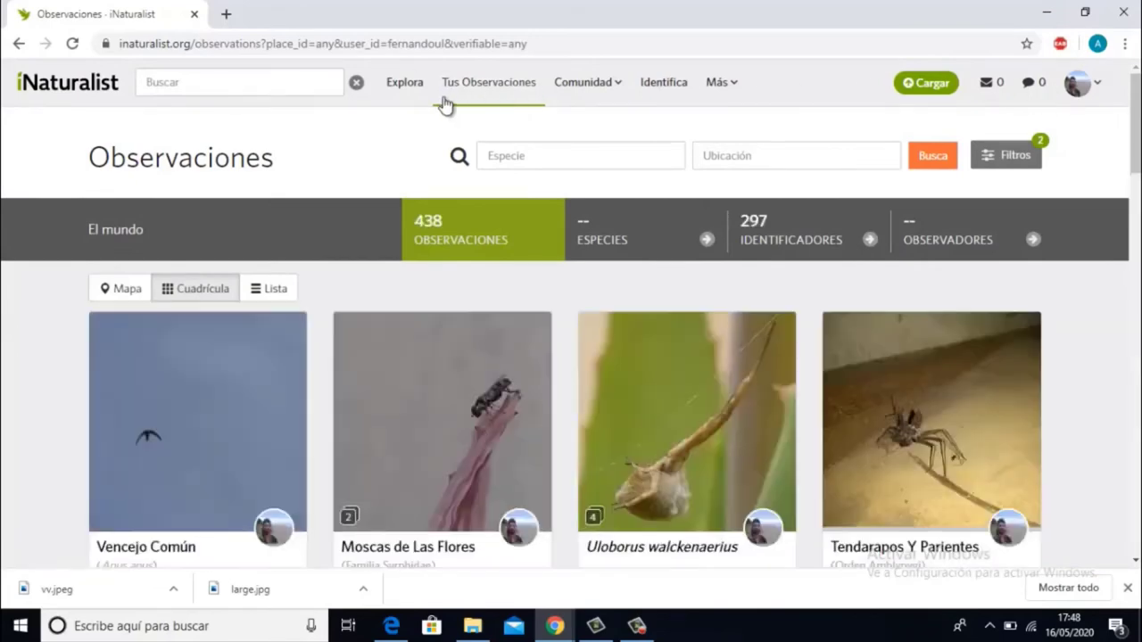
Step: Find the Vanesa de Yugo butterfly among your own observations and open it
{"action": "scroll", "coordinate": [454, 169], "scroll_direction": "down", "scroll_amount": 1}
{"action": "scroll", "coordinate": [326, 148], "scroll_direction": "up", "scroll_amount": 1}
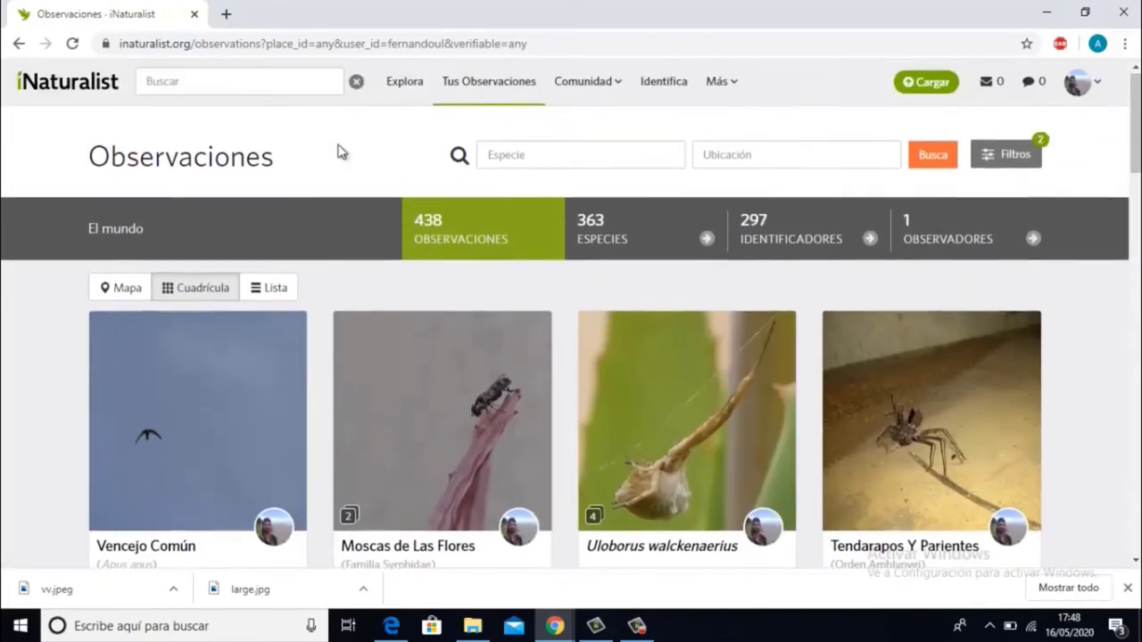
{"action": "scroll", "coordinate": [327, 148], "scroll_direction": "down", "scroll_amount": 8}
{"action": "scroll", "coordinate": [861, 383], "scroll_direction": "down", "scroll_amount": 3}
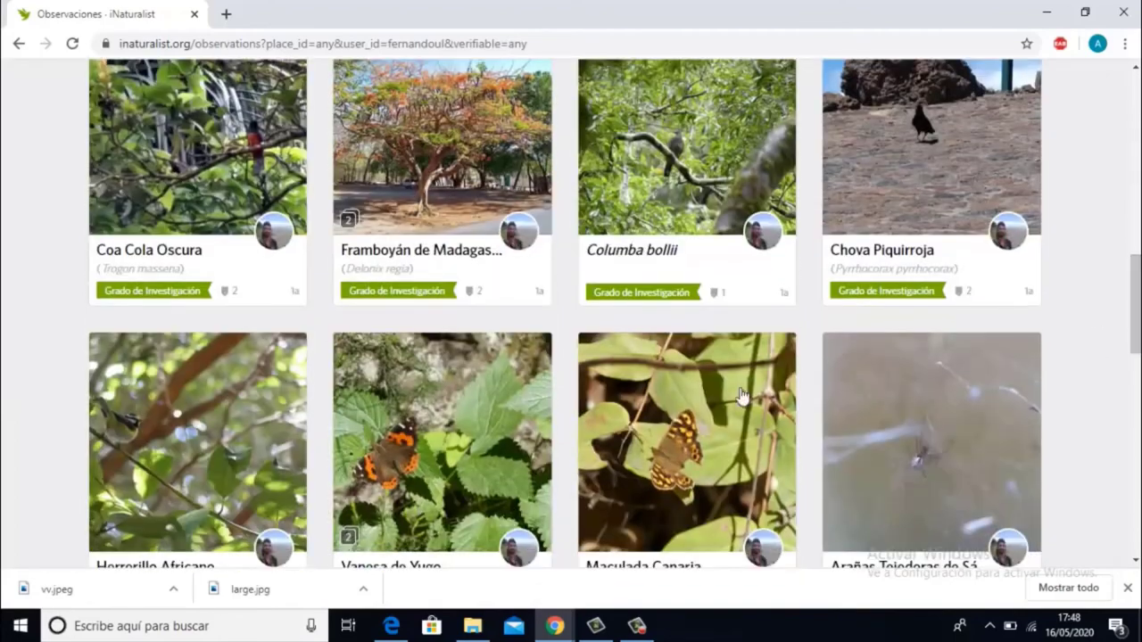
{"action": "scroll", "coordinate": [464, 375], "scroll_direction": "down", "scroll_amount": 2}
{"action": "left_click", "coordinate": [449, 335]}
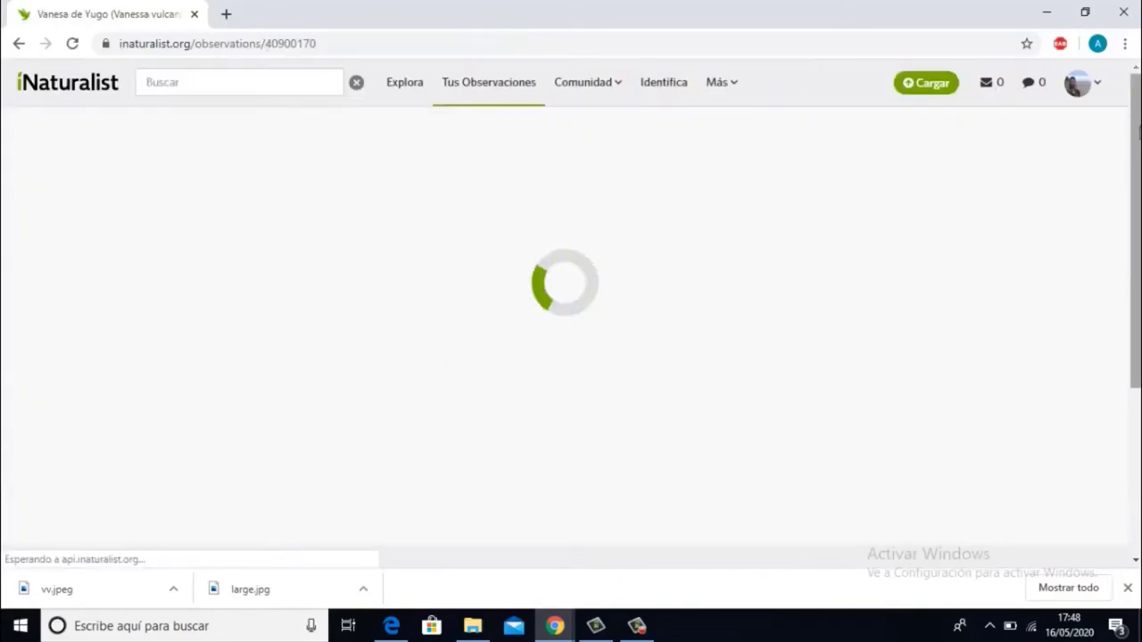
{"action": "scroll", "coordinate": [571, 312], "scroll_direction": "down", "scroll_amount": 5}
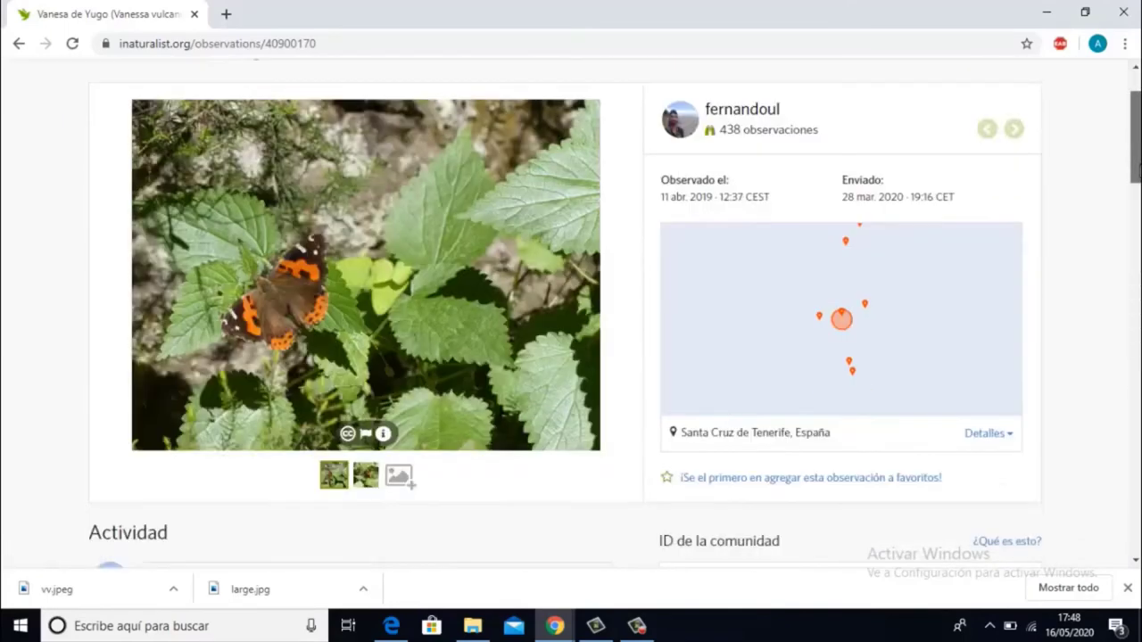
{"action": "scroll", "coordinate": [544, 268], "scroll_direction": "down", "scroll_amount": 1}
{"action": "scroll", "coordinate": [544, 267], "scroll_direction": "up", "scroll_amount": 1}
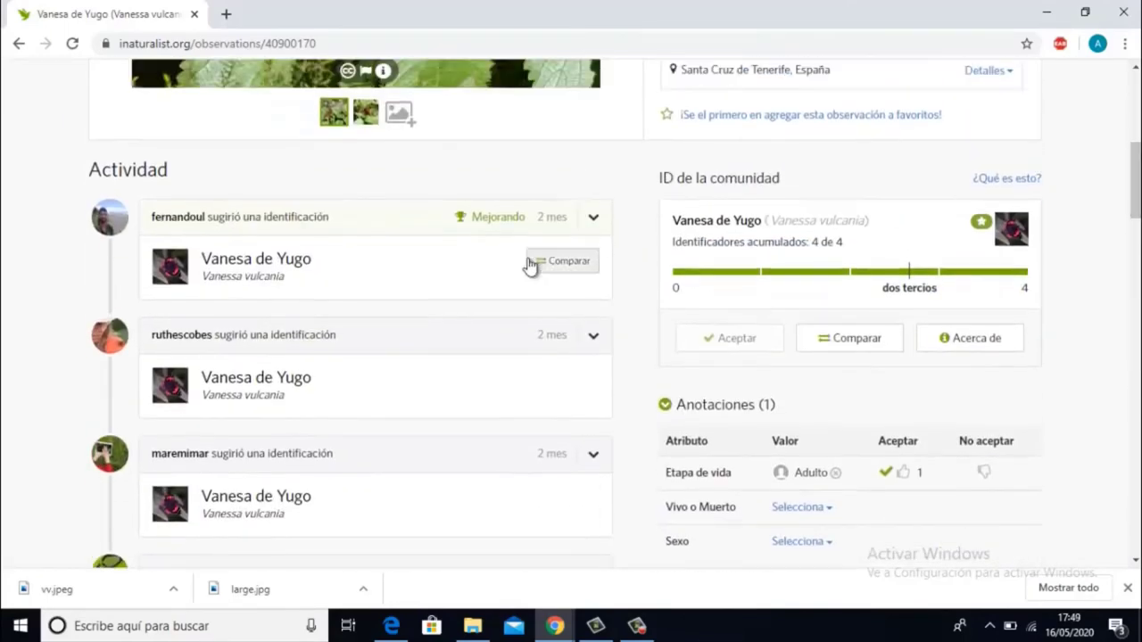
{"action": "scroll", "coordinate": [571, 312], "scroll_direction": "up", "scroll_amount": 3}
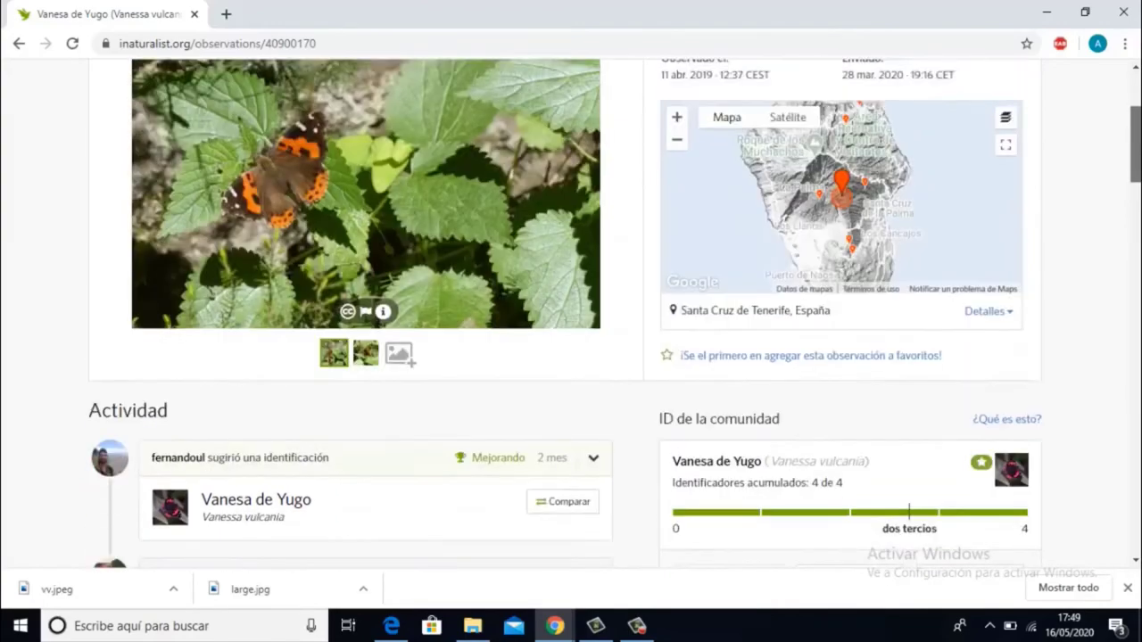
{"action": "scroll", "coordinate": [995, 284], "scroll_direction": "down", "scroll_amount": 4}
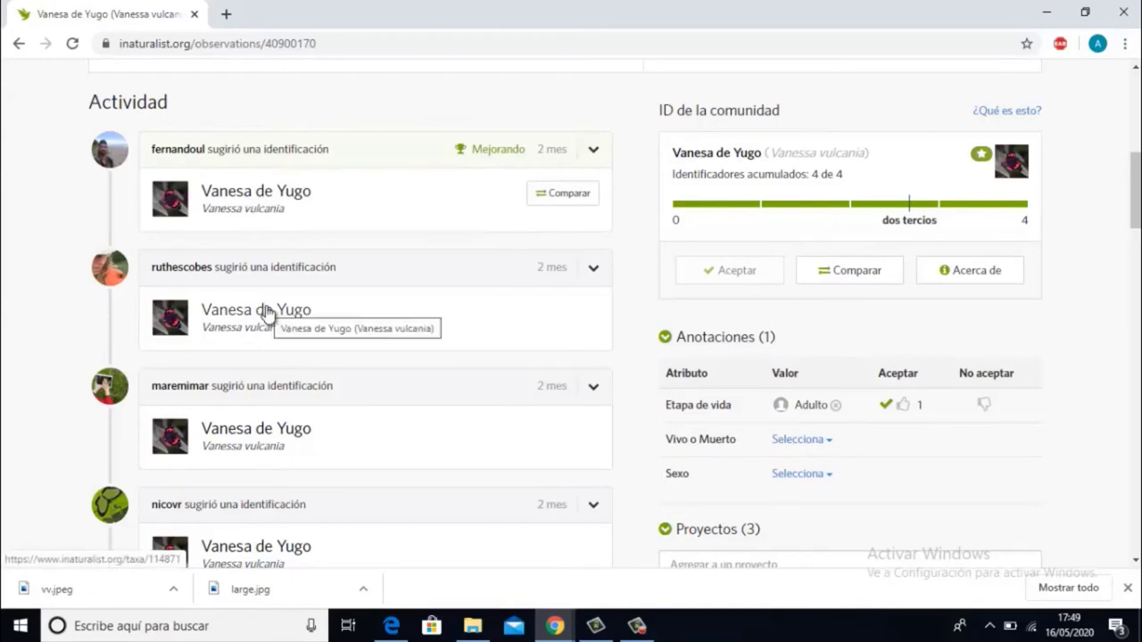
{"action": "scroll", "coordinate": [165, 428], "scroll_direction": "down", "scroll_amount": 2}
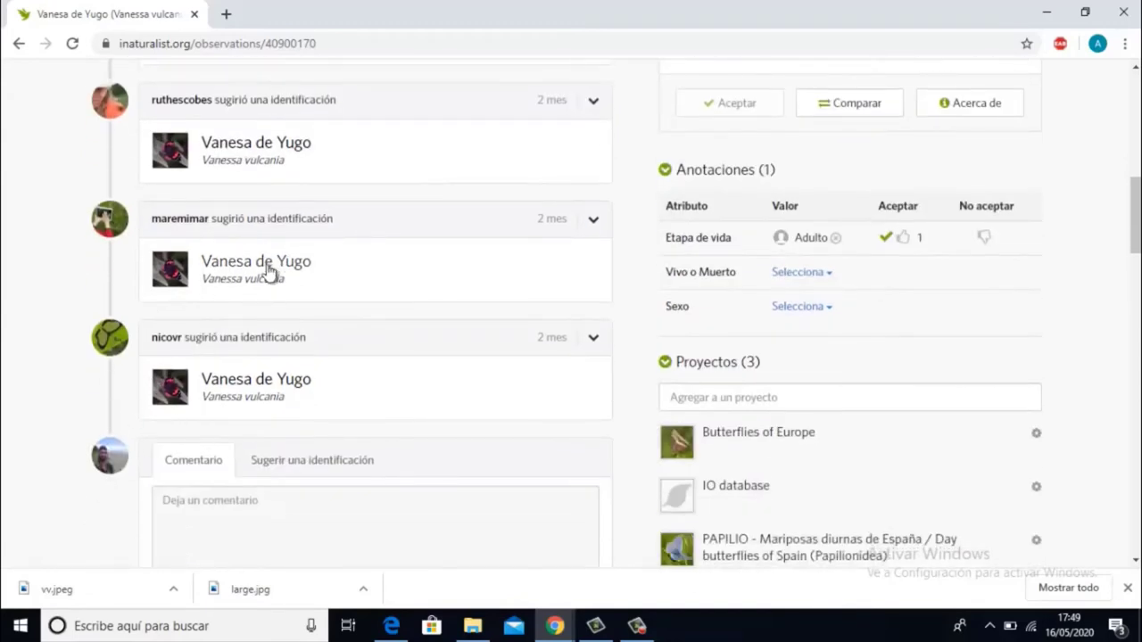
{"action": "scroll", "coordinate": [187, 187], "scroll_direction": "up", "scroll_amount": 2}
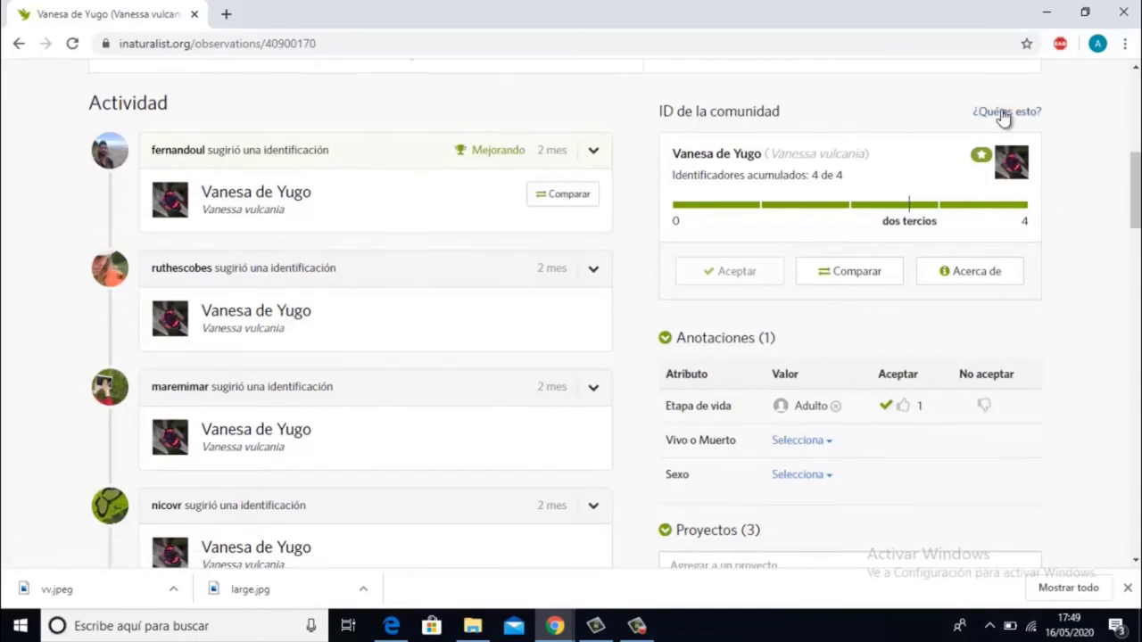
{"action": "scroll", "coordinate": [962, 284], "scroll_direction": "up", "scroll_amount": 2}
{"action": "scroll", "coordinate": [951, 297], "scroll_direction": "up", "scroll_amount": 1}
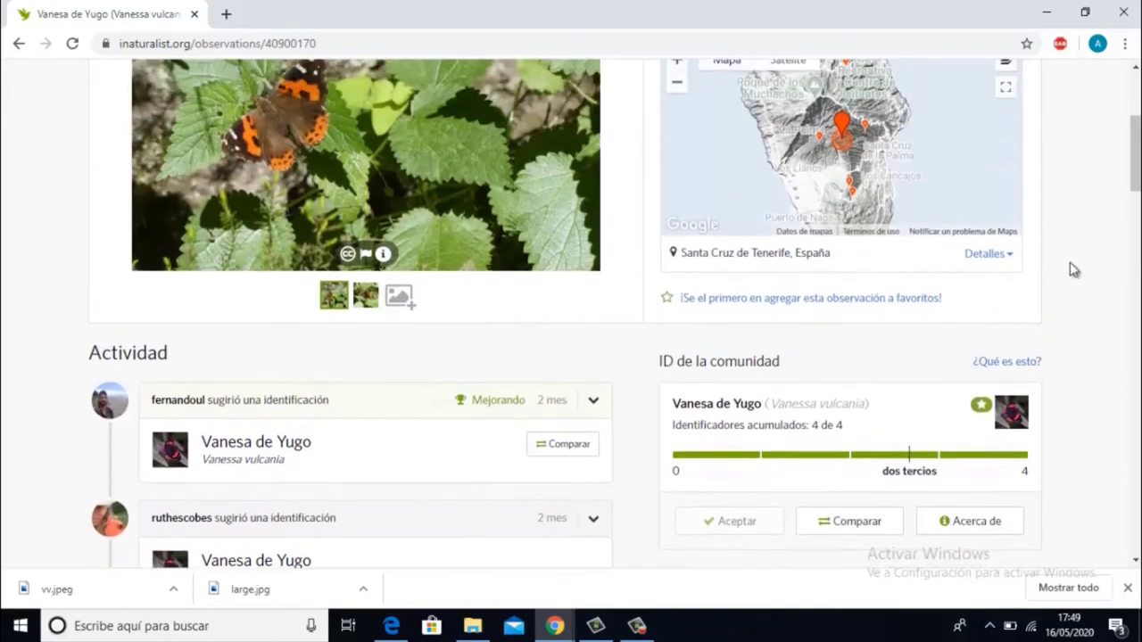
{"action": "scroll", "coordinate": [573, 178], "scroll_direction": "up", "scroll_amount": 3}
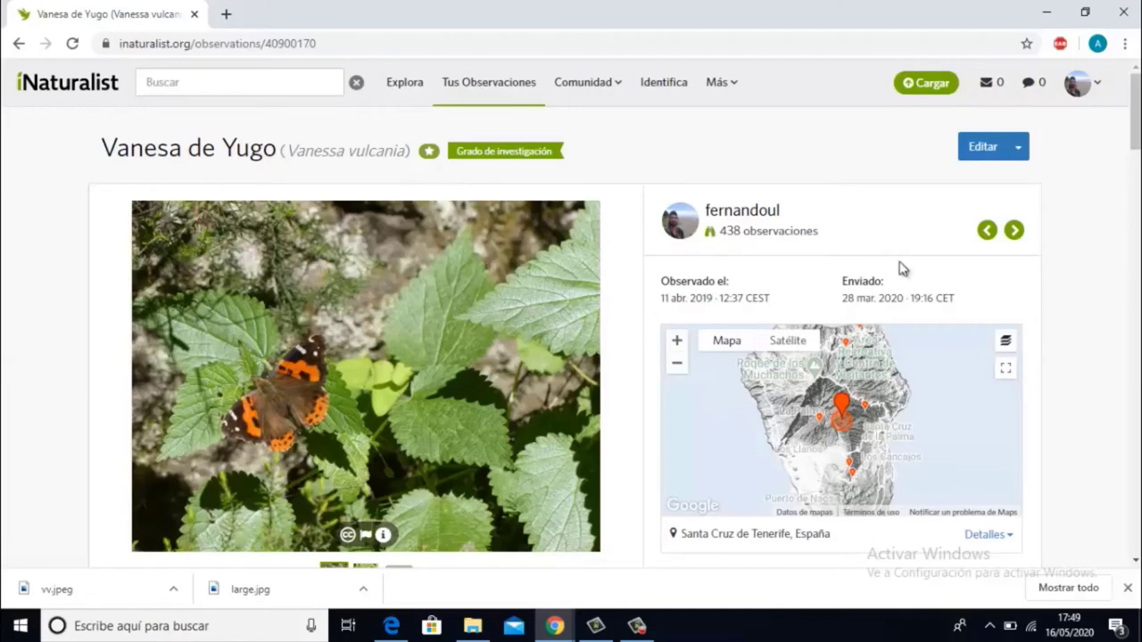
{"action": "scroll", "coordinate": [859, 279], "scroll_direction": "down", "scroll_amount": 2}
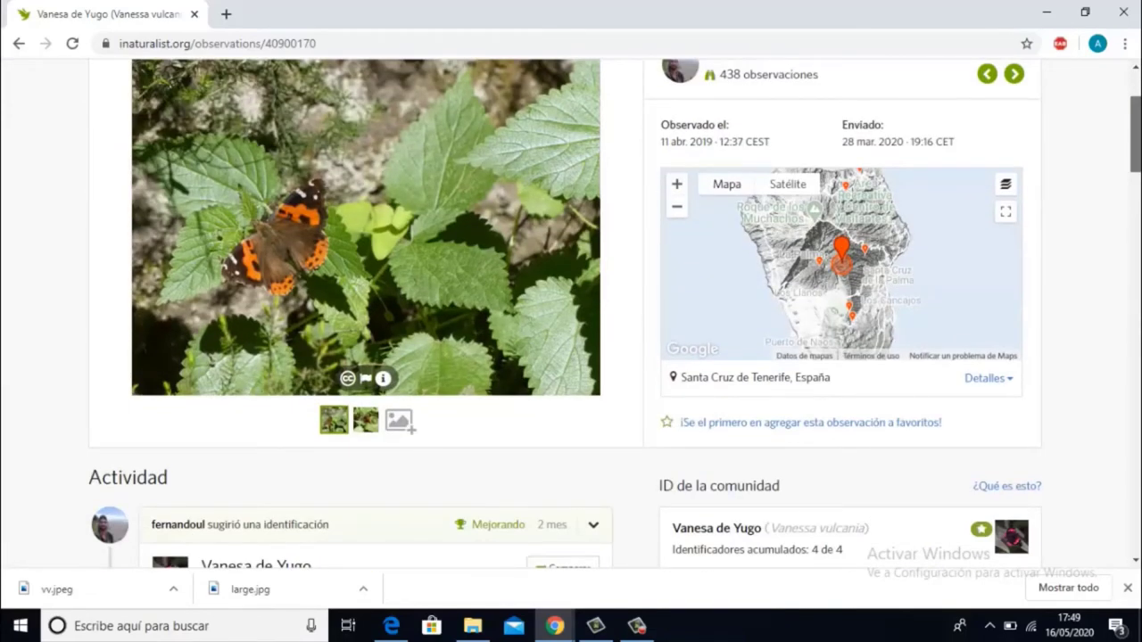
{"action": "scroll", "coordinate": [571, 313], "scroll_direction": "down", "scroll_amount": 2}
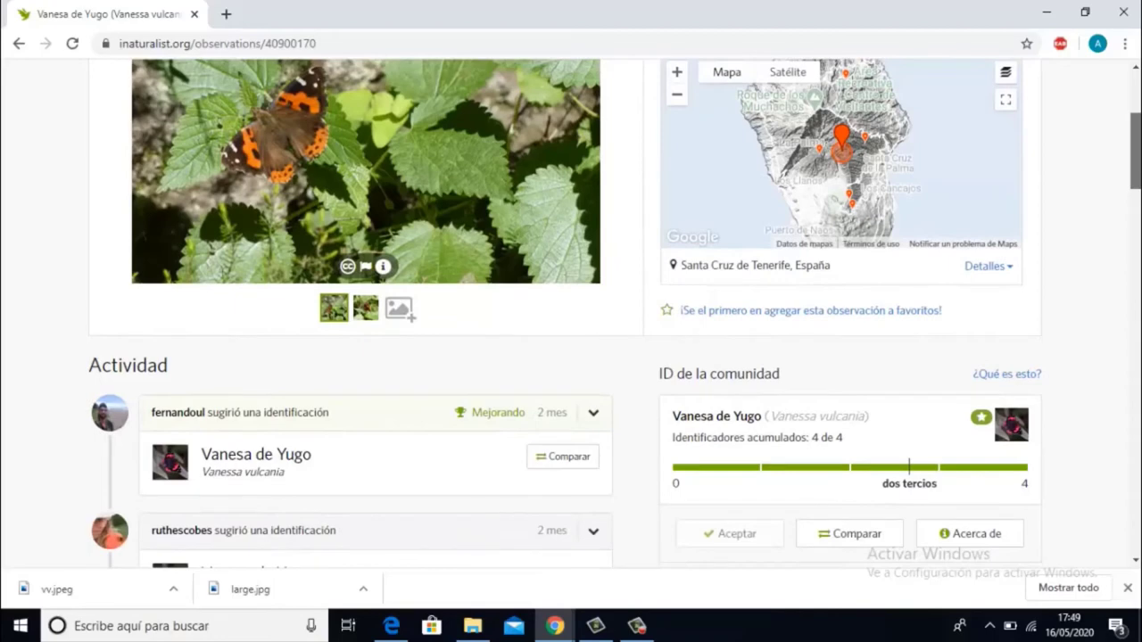
{"action": "scroll", "coordinate": [571, 312], "scroll_direction": "down", "scroll_amount": 1}
{"action": "scroll", "coordinate": [571, 313], "scroll_direction": "down", "scroll_amount": 1}
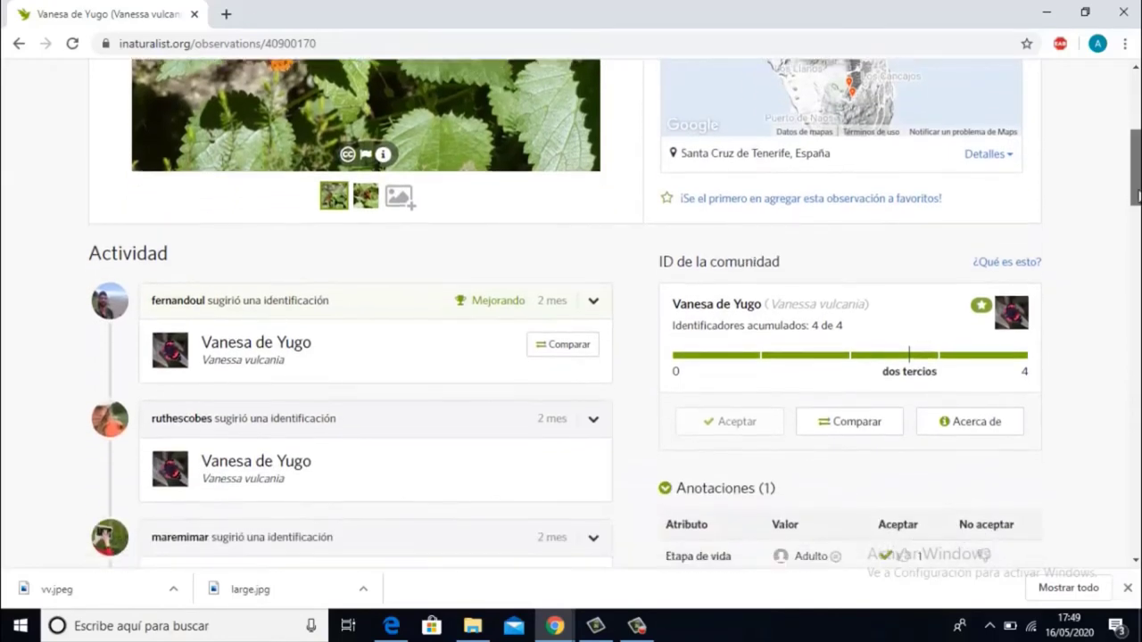
{"action": "scroll", "coordinate": [1137, 196], "scroll_direction": "down", "scroll_amount": 1}
{"action": "mouse_move", "coordinate": [1137, 207]}
{"action": "left_mouse_down"}
{"action": "mouse_move", "coordinate": [1137, 241]}
{"action": "mouse_move", "coordinate": [1137, 220]}
{"action": "left_mouse_up"}
Step: Return to your own observations and open the Tribu Acanthocephalini observation
{"action": "left_click", "coordinate": [18, 42]}
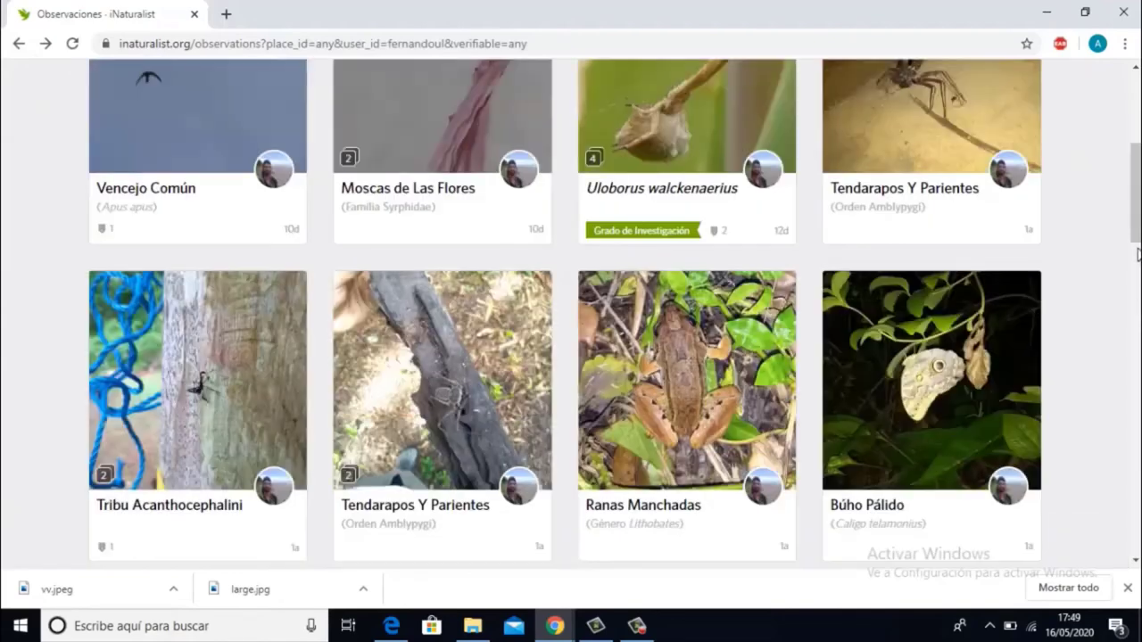
{"action": "left_click_drag", "start_coordinate": [1138, 192], "coordinate": [1138, 234]}
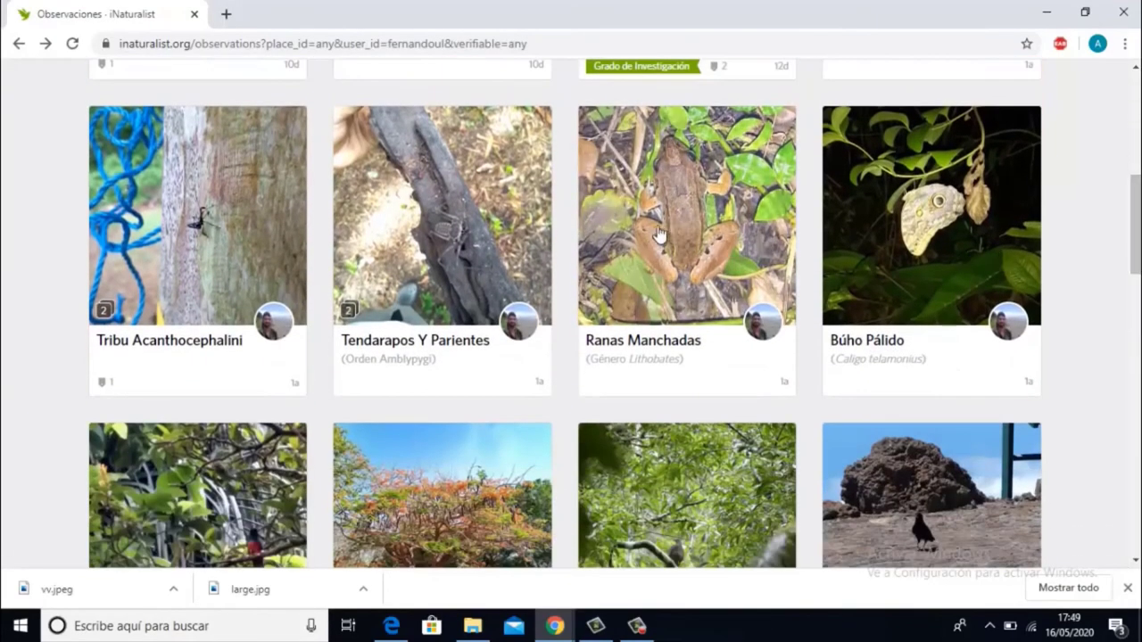
{"action": "left_click", "coordinate": [165, 202]}
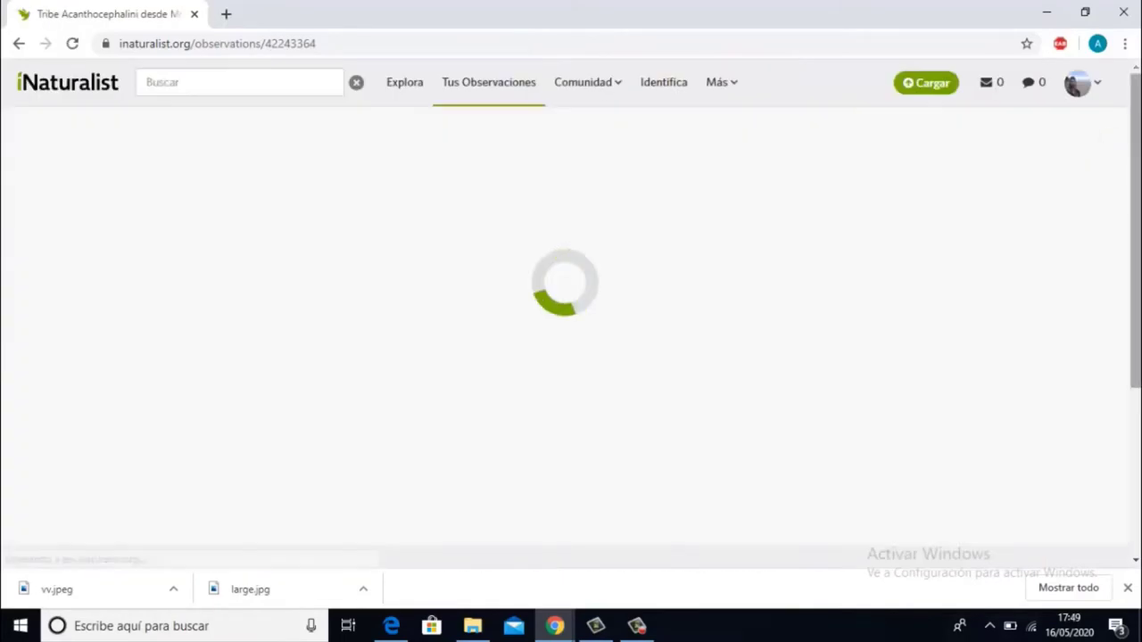
Step: Examine the Tribu Acanthocephalini observation's enlarged photo and map, and compare its two suggested identifications with the community ID
{"action": "scroll", "coordinate": [571, 356], "scroll_direction": "down", "scroll_amount": 4}
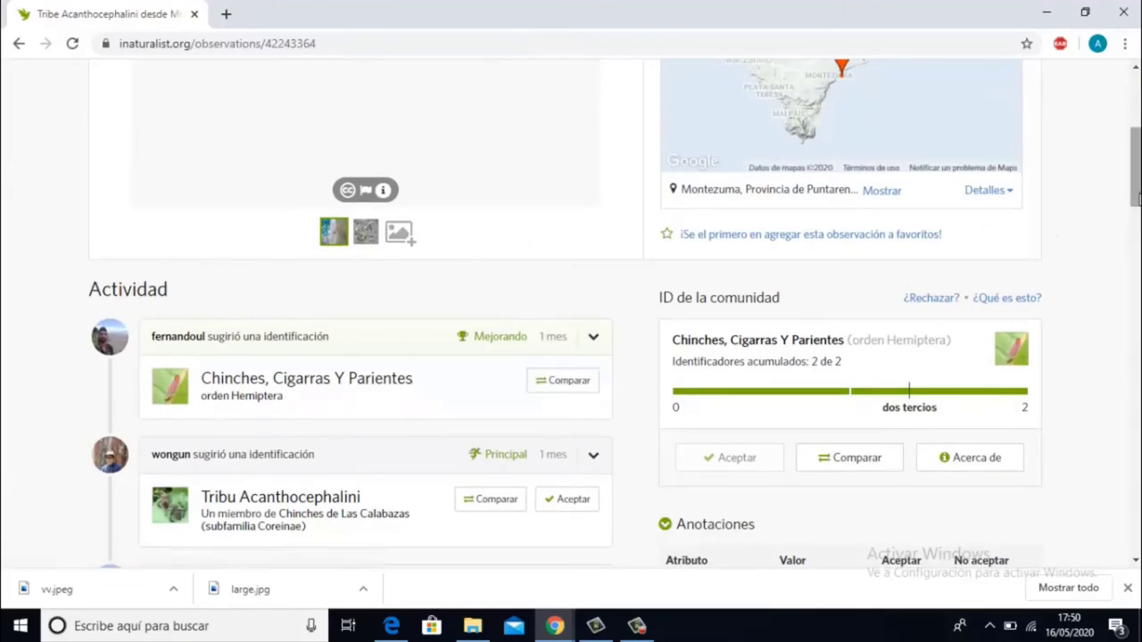
{"action": "scroll", "coordinate": [908, 560], "scroll_direction": "up", "scroll_amount": 2}
{"action": "scroll", "coordinate": [1138, 163], "scroll_direction": "up", "scroll_amount": 1}
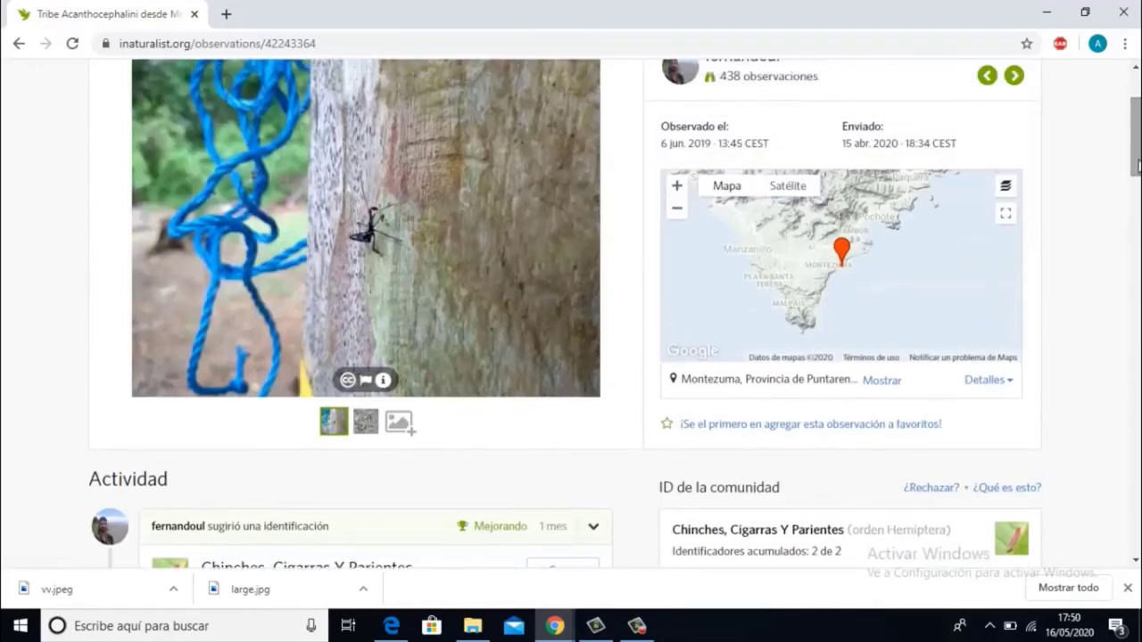
{"action": "left_click", "coordinate": [385, 233]}
{"action": "left_click", "coordinate": [59, 339]}
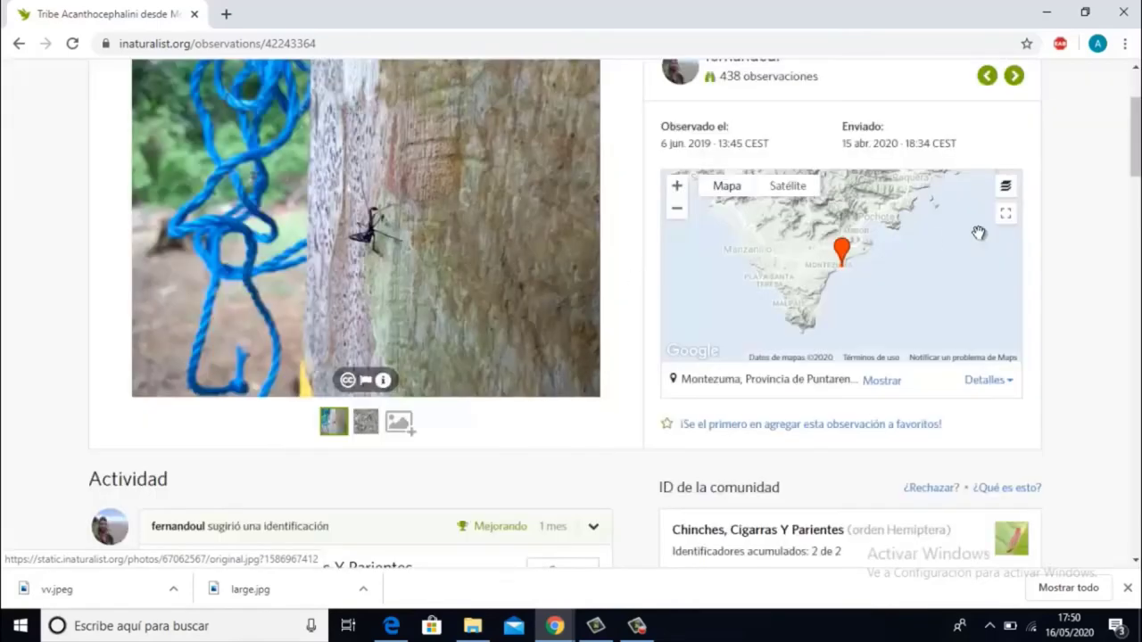
{"action": "scroll", "coordinate": [314, 233], "scroll_direction": "down", "scroll_amount": 5}
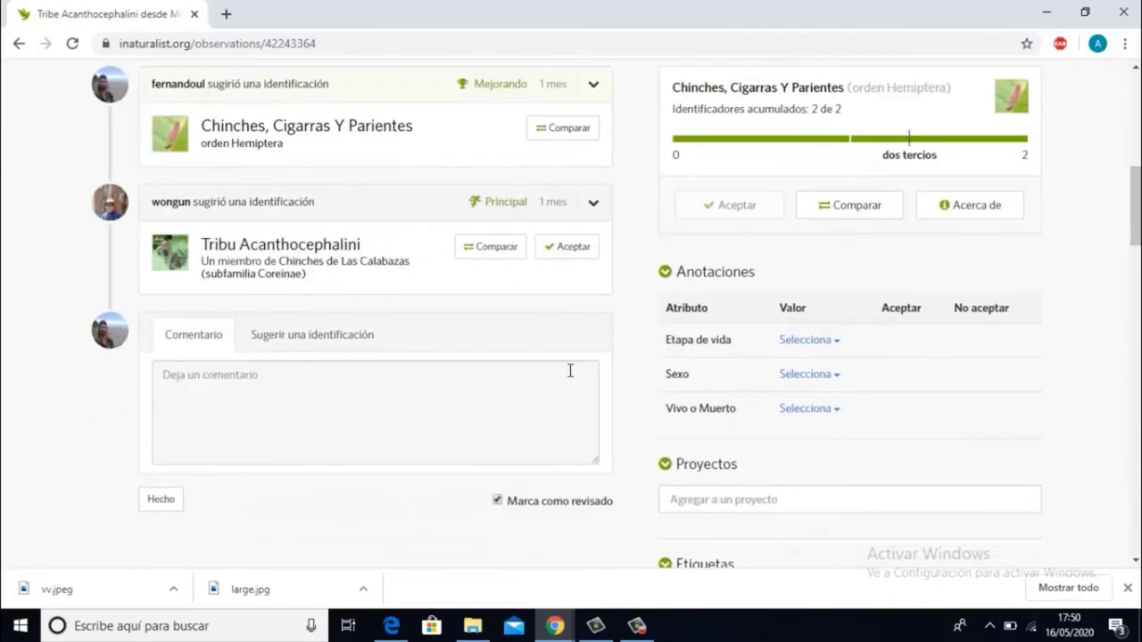
{"action": "scroll", "coordinate": [140, 339], "scroll_direction": "up", "scroll_amount": 4}
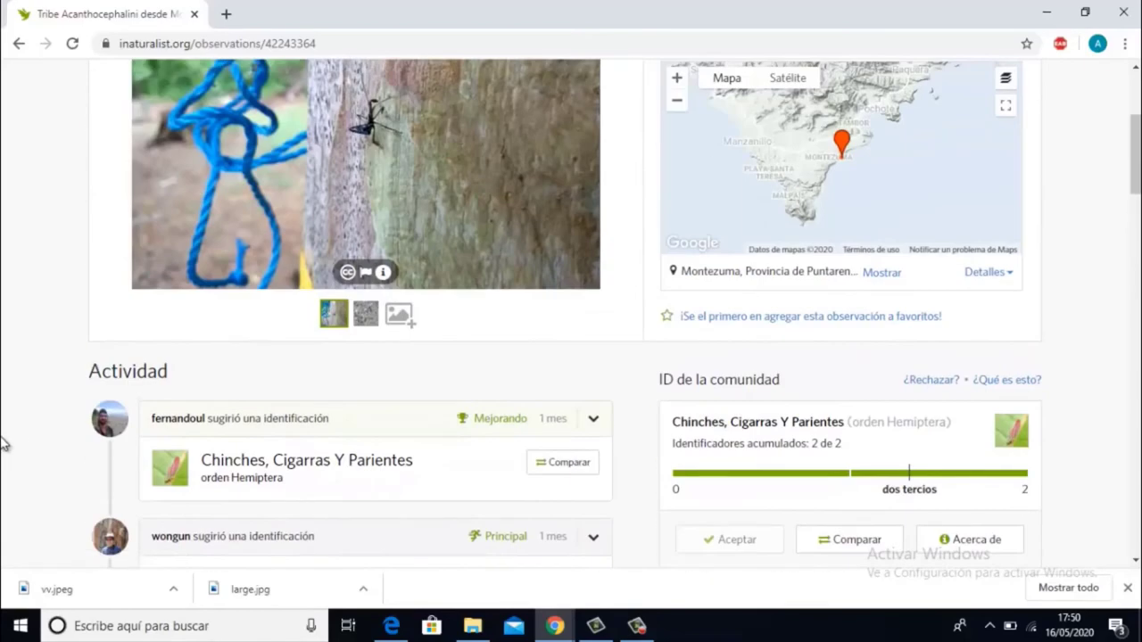
{"action": "scroll", "coordinate": [3, 444], "scroll_direction": "down", "scroll_amount": 4}
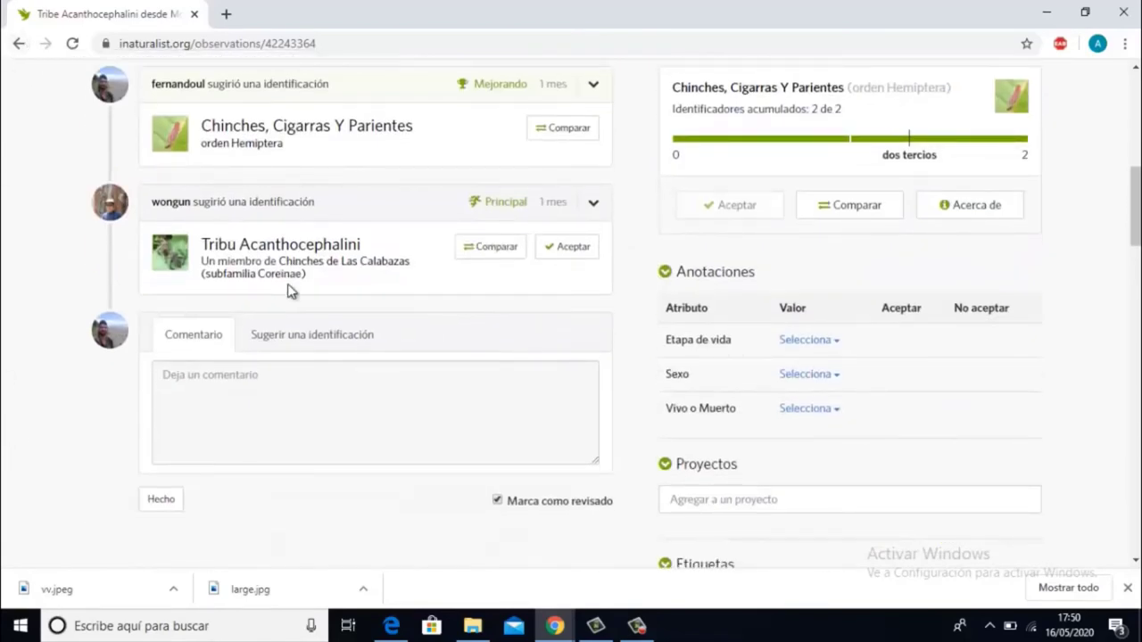
{"action": "scroll", "coordinate": [290, 294], "scroll_direction": "up", "scroll_amount": 2}
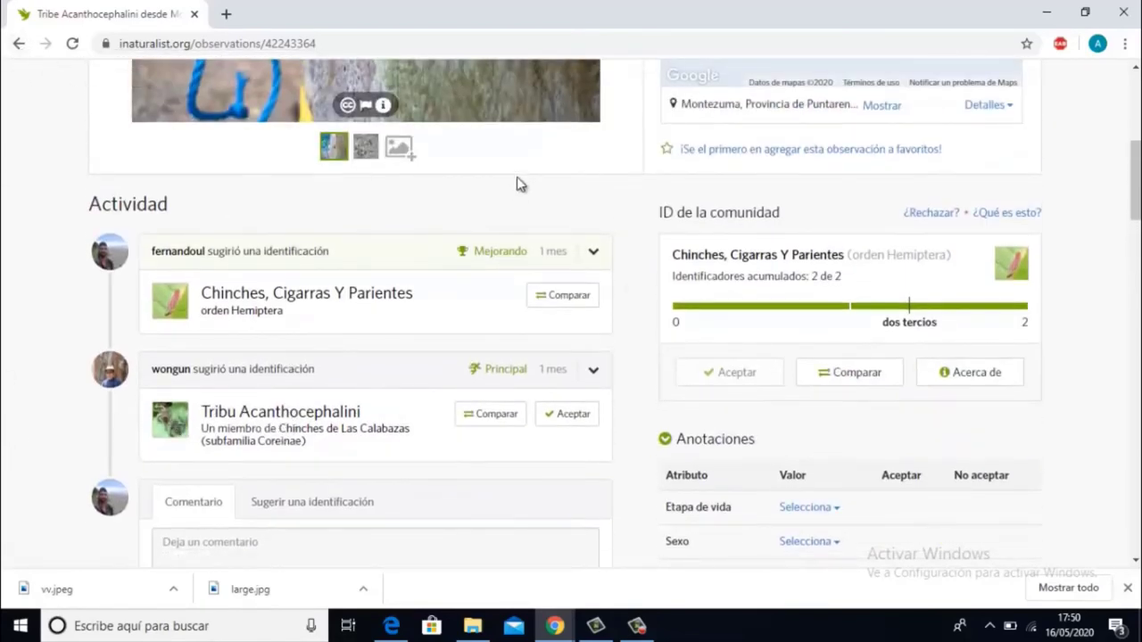
{"action": "scroll", "coordinate": [509, 188], "scroll_direction": "up", "scroll_amount": 3}
{"action": "scroll", "coordinate": [5, 107], "scroll_direction": "up", "scroll_amount": 1}
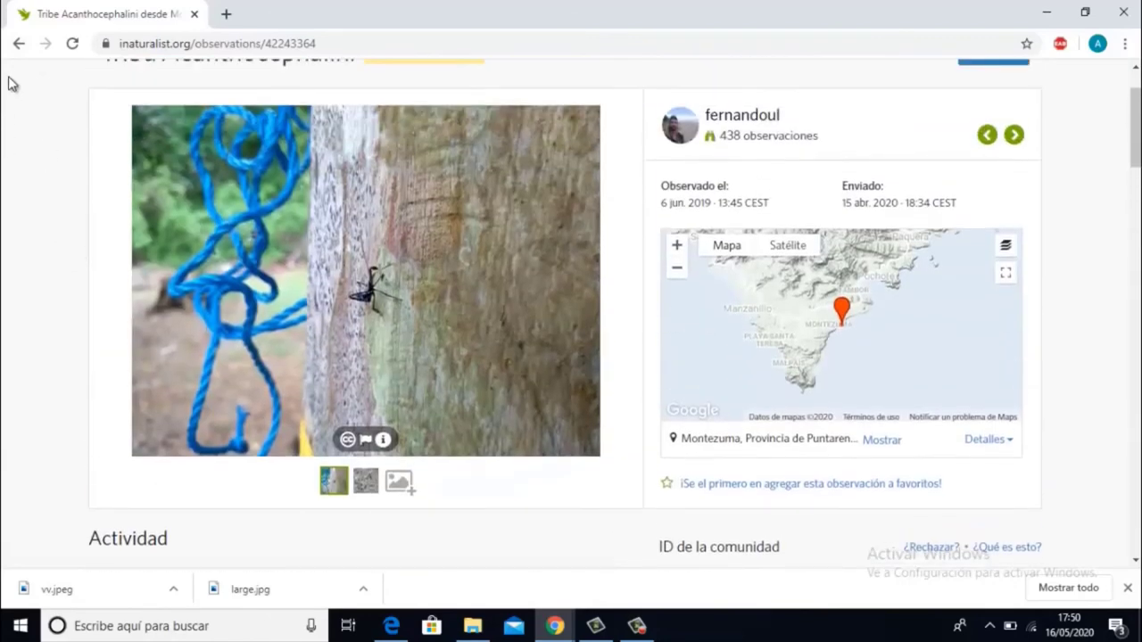
Step: Go back to your own observations, browse through the grid and switch it to the species view
{"action": "left_click", "coordinate": [19, 45]}
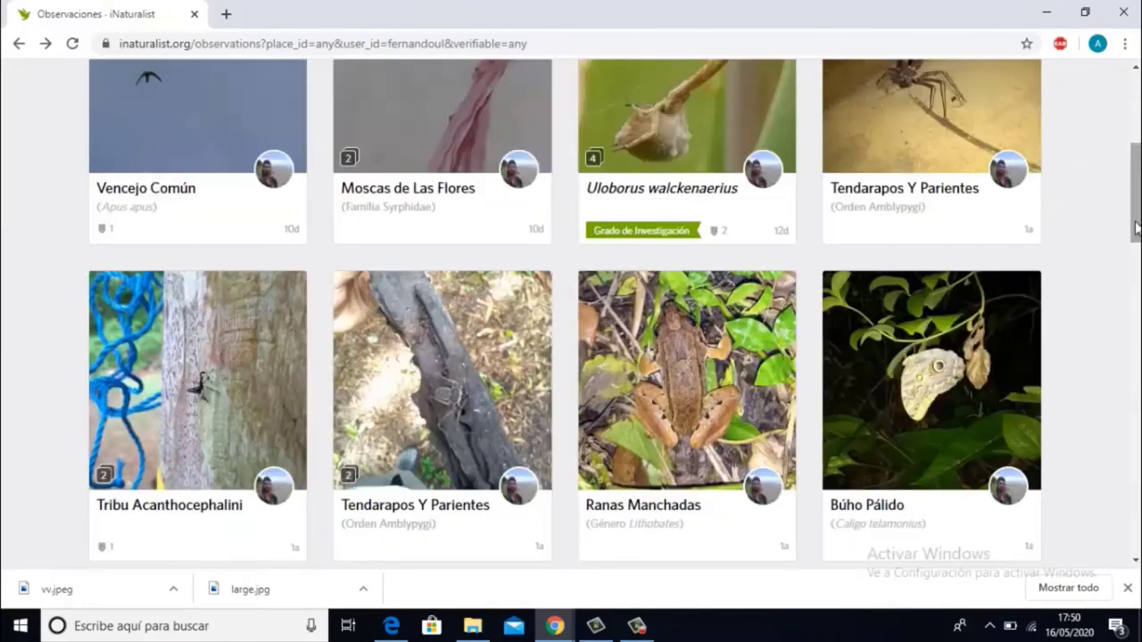
{"action": "left_click_drag", "start_coordinate": [1132, 234], "coordinate": [1135, 501]}
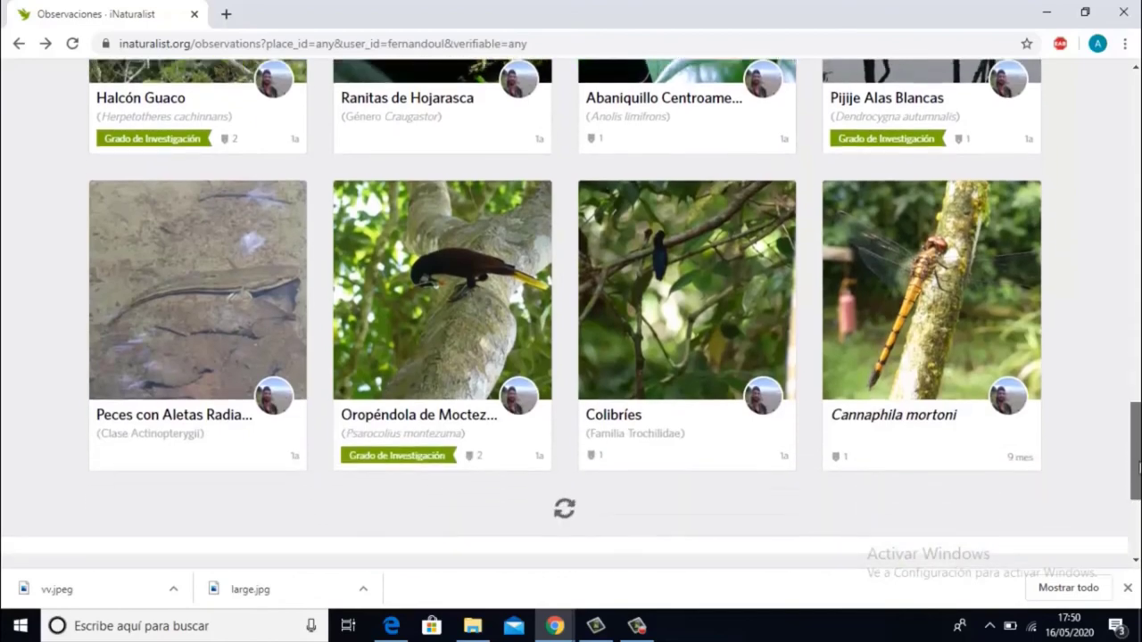
{"action": "scroll", "coordinate": [1139, 460], "scroll_direction": "up", "scroll_amount": 3}
{"action": "left_click_drag", "start_coordinate": [1135, 285], "coordinate": [1138, 111]}
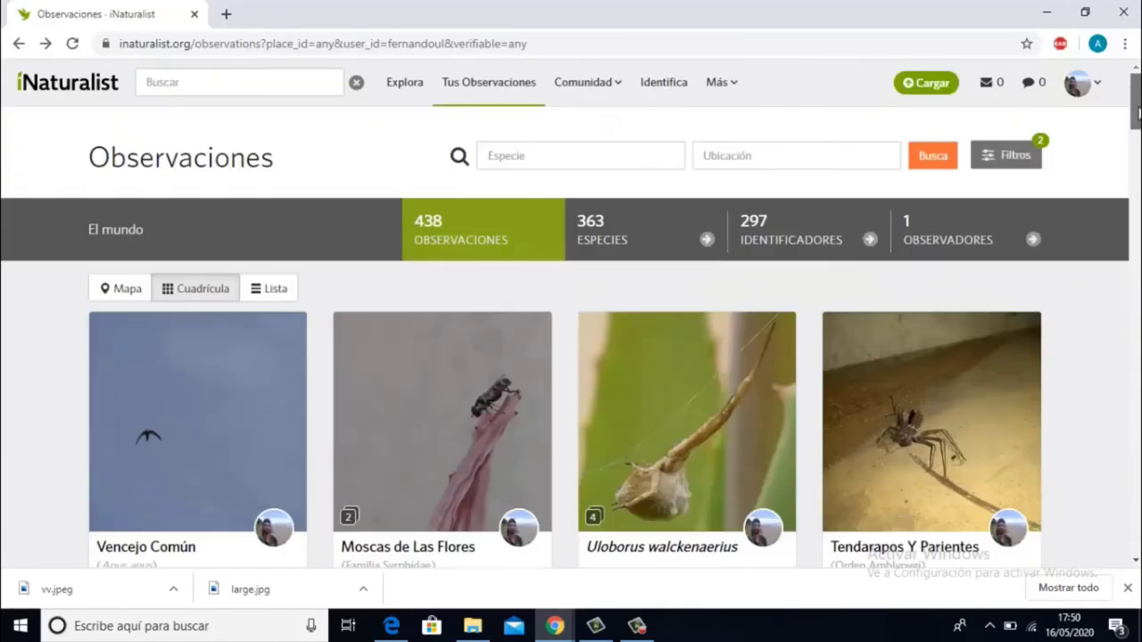
{"action": "left_click", "coordinate": [614, 238]}
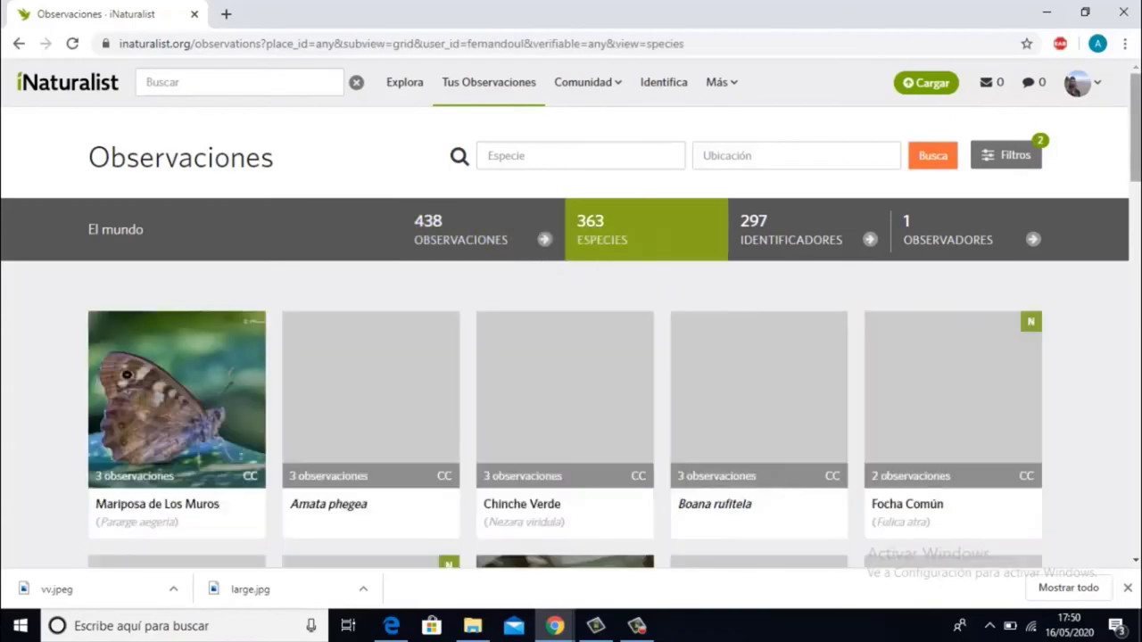